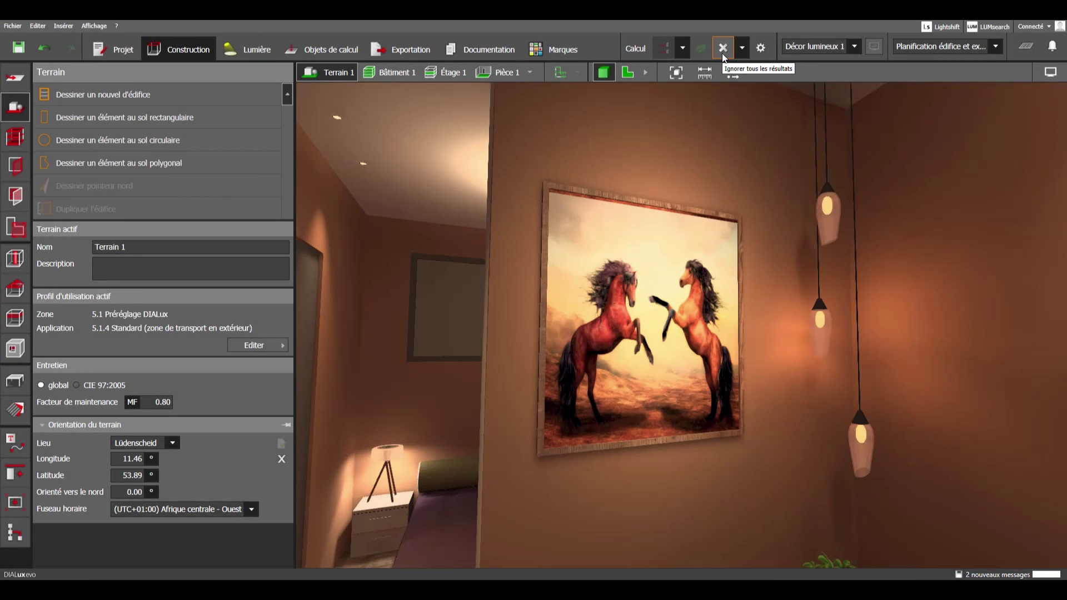
- Discard all calculation results with 'Ignorer tous les résultats' so the scene shows unlit
{"action": "left_click", "coordinate": [723, 49]}
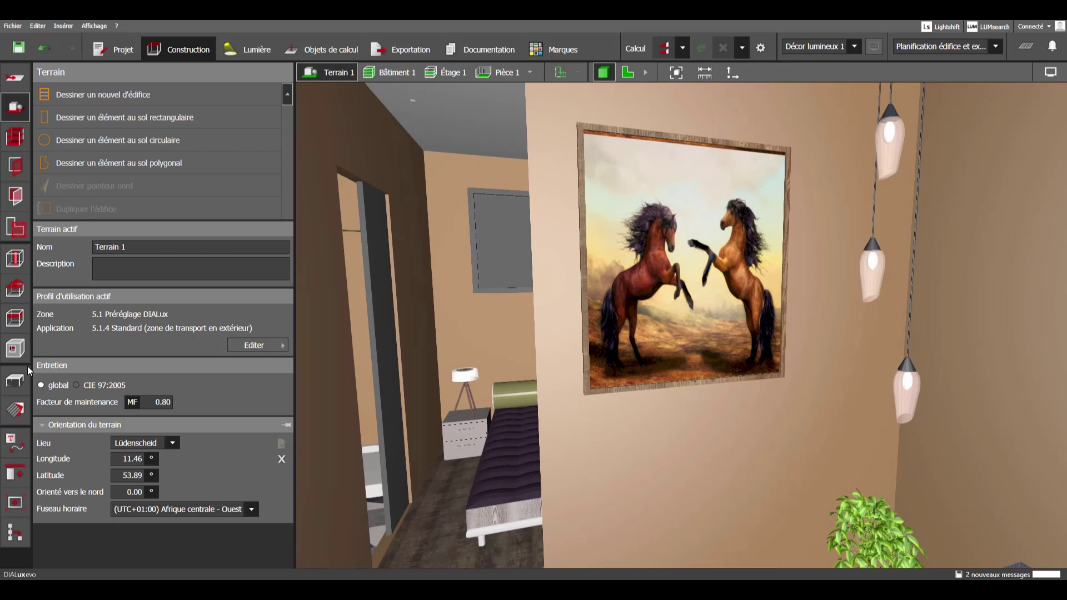
- Place a standard 1 m Parallélépipède box on the wall beside the sofa
{"action": "left_click", "coordinate": [16, 382]}
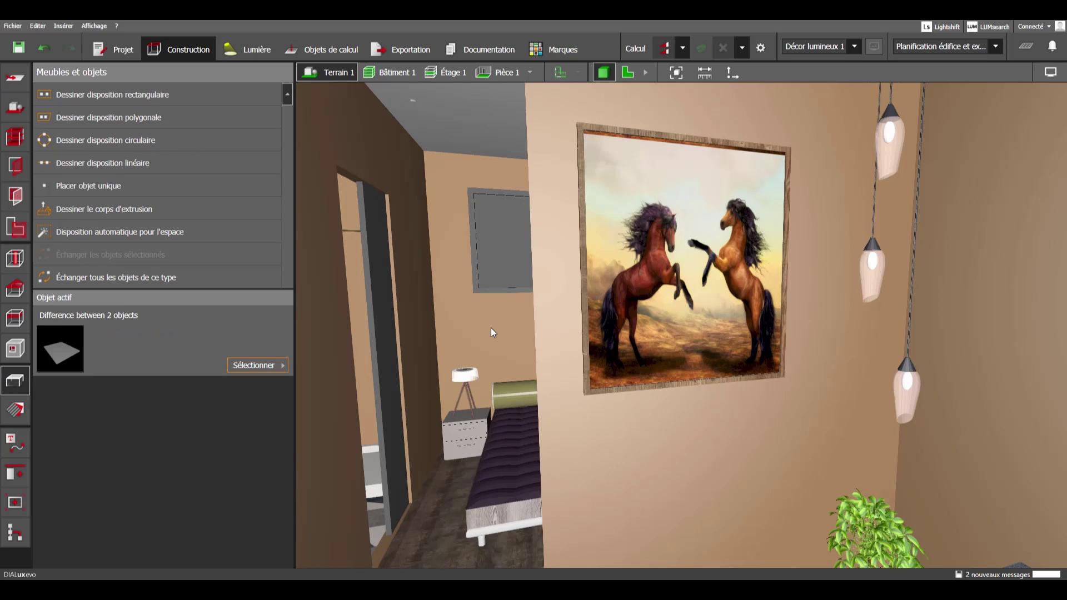
{"action": "left_click", "coordinate": [634, 354]}
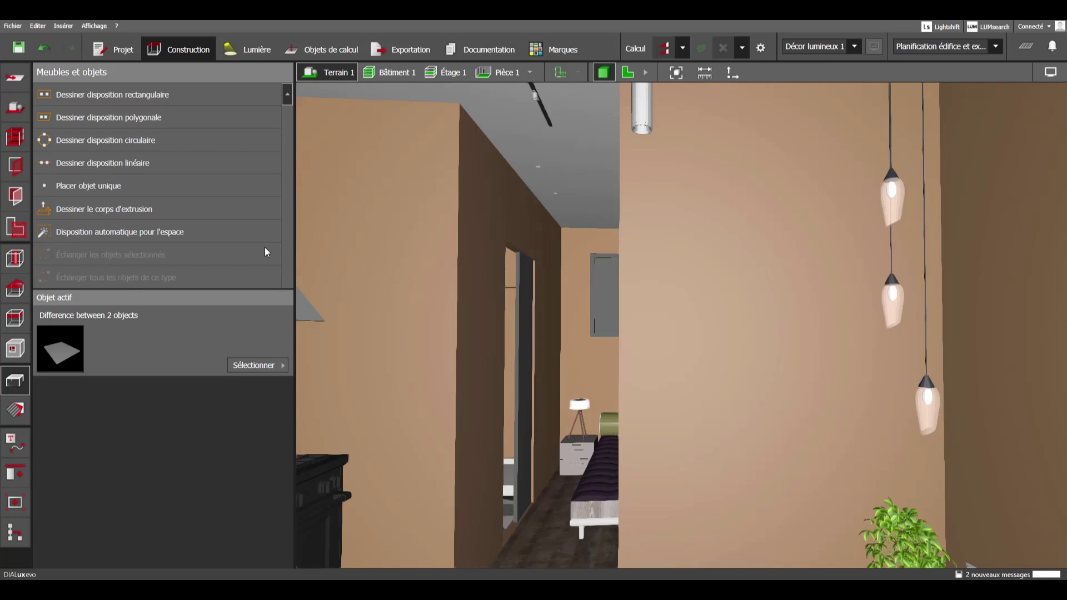
{"action": "left_click", "coordinate": [251, 369]}
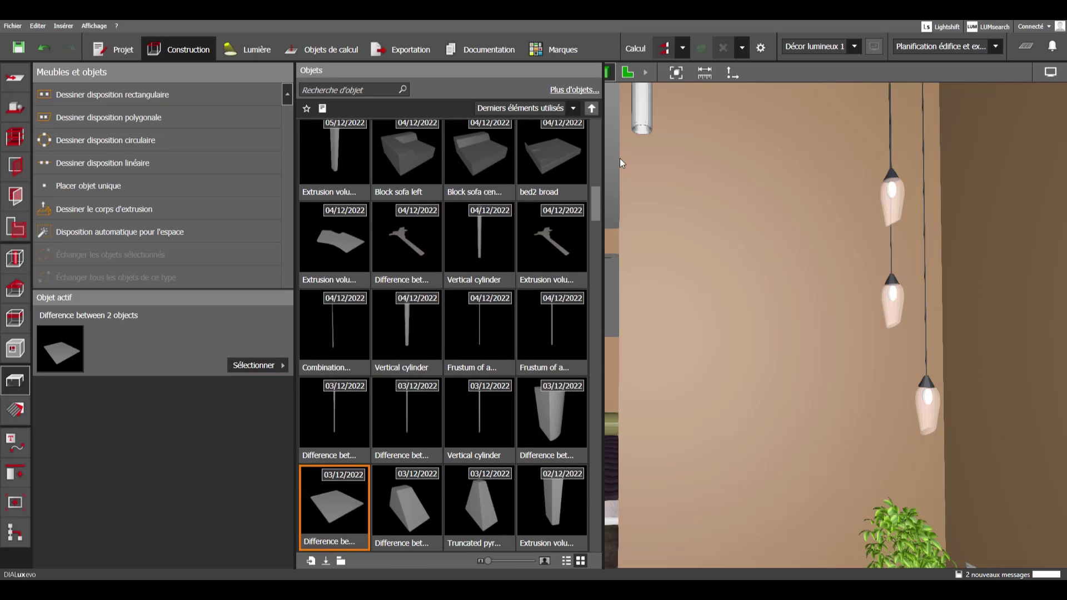
{"action": "left_click_drag", "start_coordinate": [598, 205], "coordinate": [598, 119]}
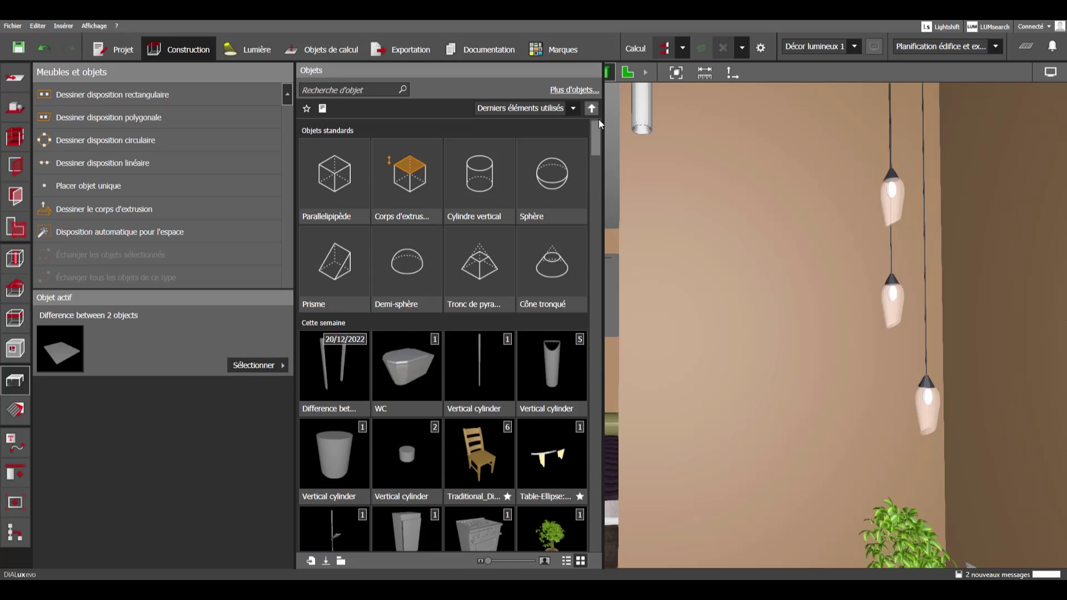
{"action": "left_click", "coordinate": [339, 176]}
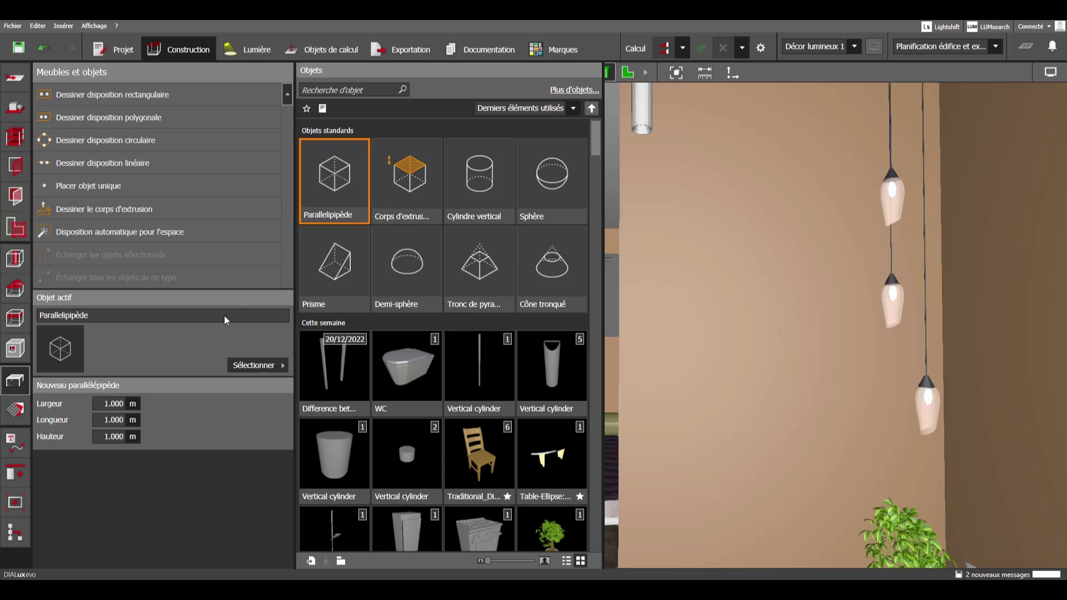
{"action": "left_click", "coordinate": [735, 312]}
{"action": "scroll", "coordinate": [549, 336], "scroll_direction": "down", "scroll_amount": 3}
{"action": "right_click_drag", "start_coordinate": [548, 335], "coordinate": [585, 345]}
- In 2-D plan view, scale the box's depth down to 0.020 m
{"action": "left_click", "coordinate": [628, 72]}
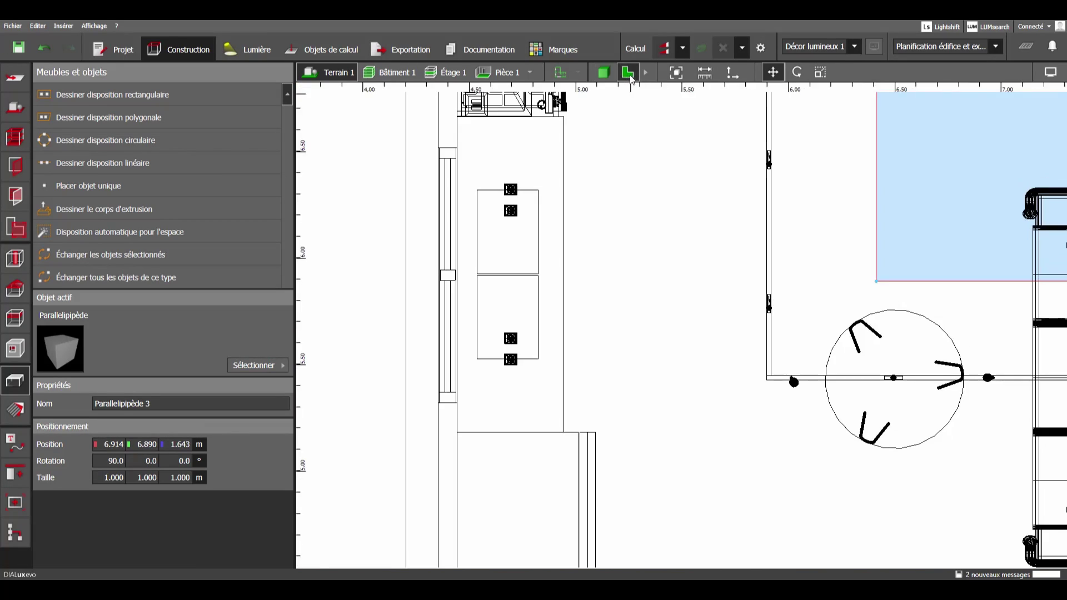
{"action": "left_click", "coordinate": [820, 72]}
{"action": "scroll", "coordinate": [621, 245], "scroll_direction": "up", "scroll_amount": 5}
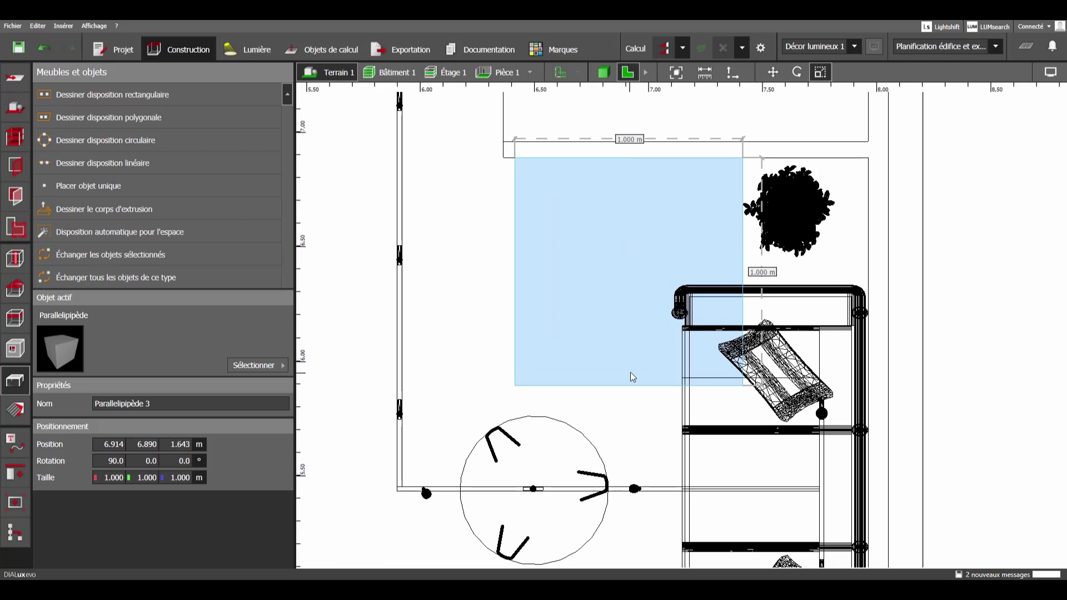
{"action": "left_click_drag", "start_coordinate": [631, 377], "coordinate": [611, 174]}
{"action": "scroll", "coordinate": [607, 312], "scroll_direction": "up", "scroll_amount": 6}
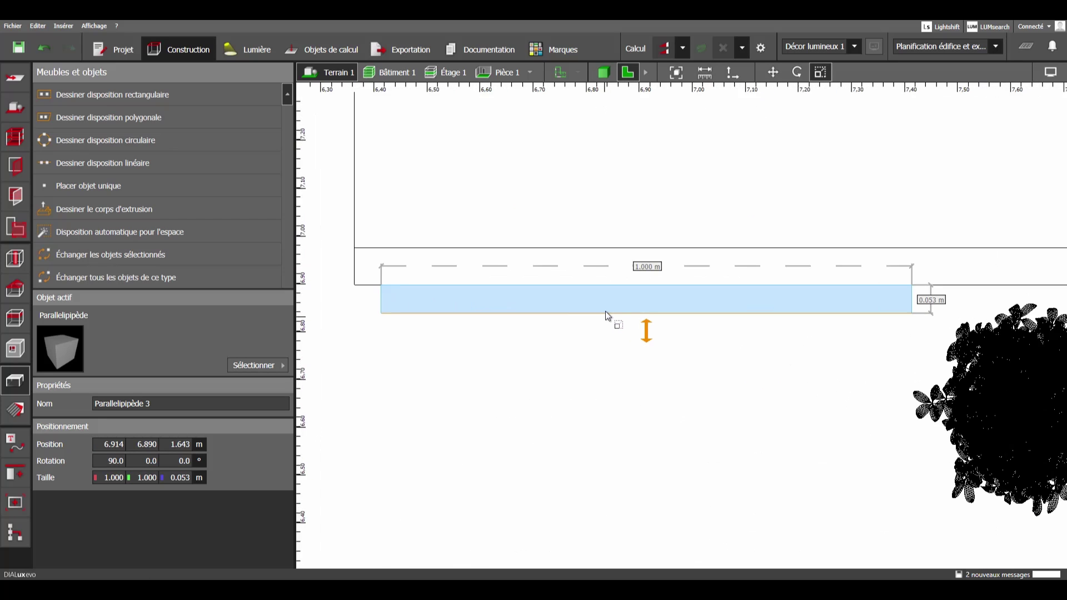
{"action": "left_click_drag", "start_coordinate": [609, 300], "coordinate": [608, 291]}
{"action": "scroll", "coordinate": [589, 333], "scroll_direction": "down", "scroll_amount": 3}
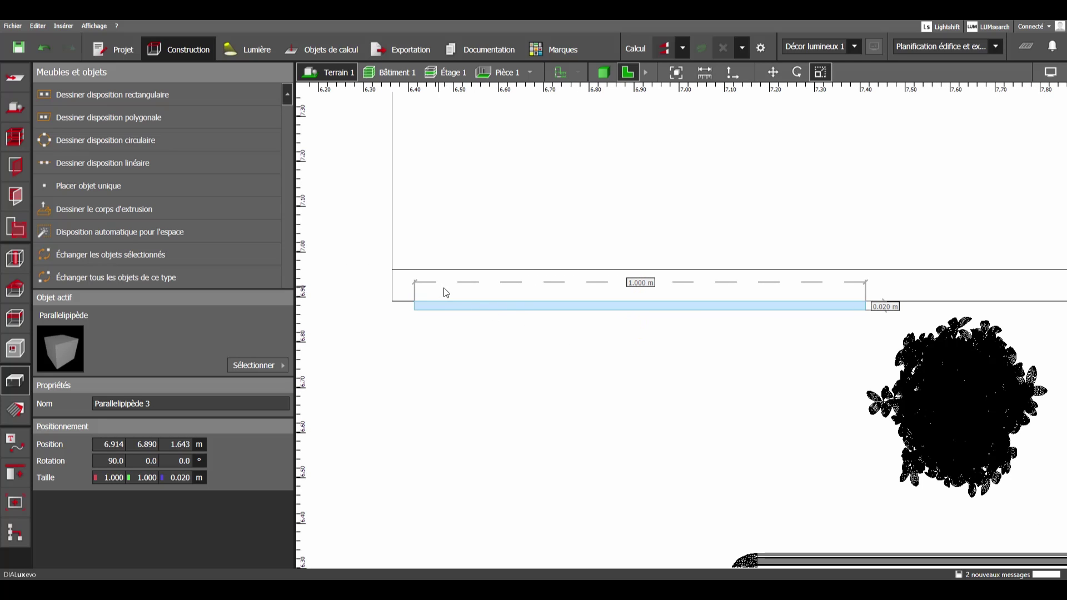
{"action": "middle_click_drag", "start_coordinate": [412, 293], "coordinate": [493, 307]}
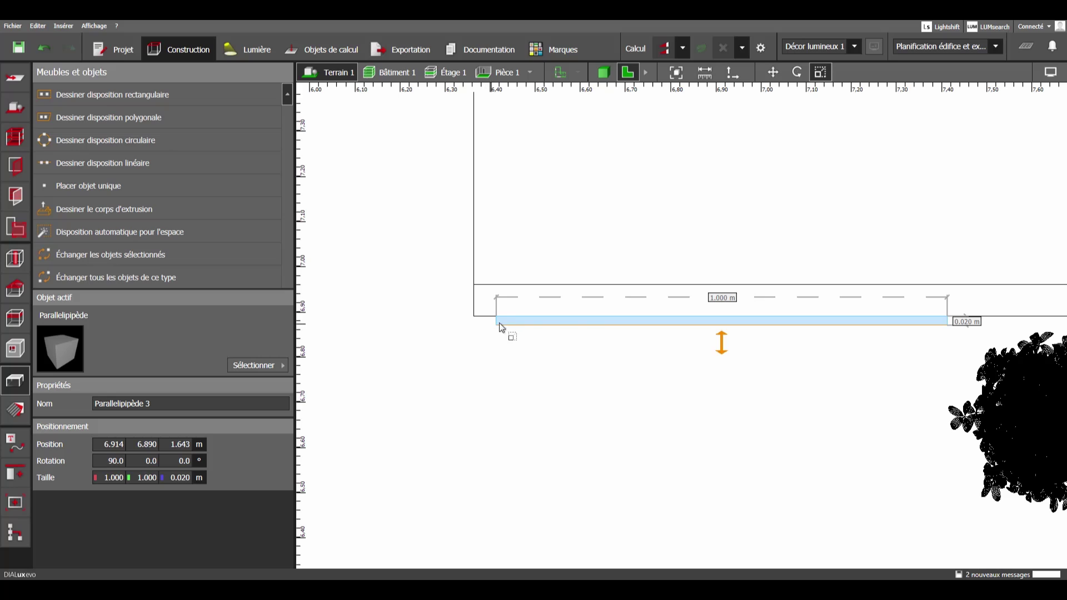
{"action": "scroll", "coordinate": [500, 321], "scroll_direction": "up", "scroll_amount": 2}
{"action": "left_click_drag", "start_coordinate": [495, 321], "coordinate": [582, 321]}
- Set the box width to 0.800 m and check the thin panel on the wall in 3-D
{"action": "left_click", "coordinate": [114, 477]}
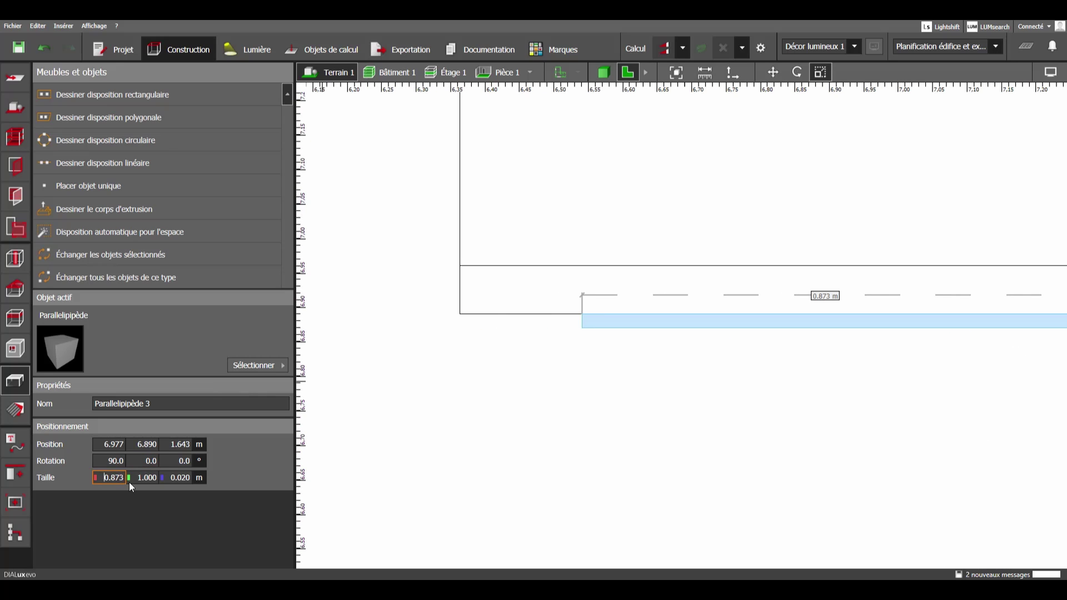
{"action": "type", "text": "0.8"}
{"action": "key", "text": "Return"}
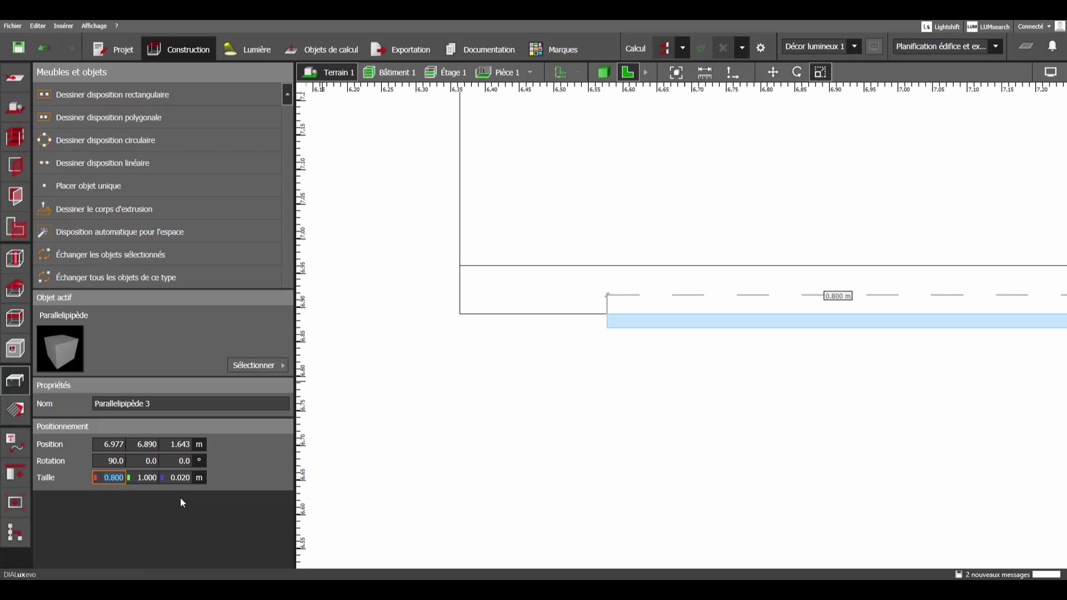
{"action": "left_click", "coordinate": [158, 479]}
{"action": "double_click", "coordinate": [158, 478]}
{"action": "left_click", "coordinate": [603, 72]}
{"action": "left_click", "coordinate": [748, 282]}
{"action": "right_click_drag", "start_coordinate": [692, 255], "coordinate": [705, 274]}
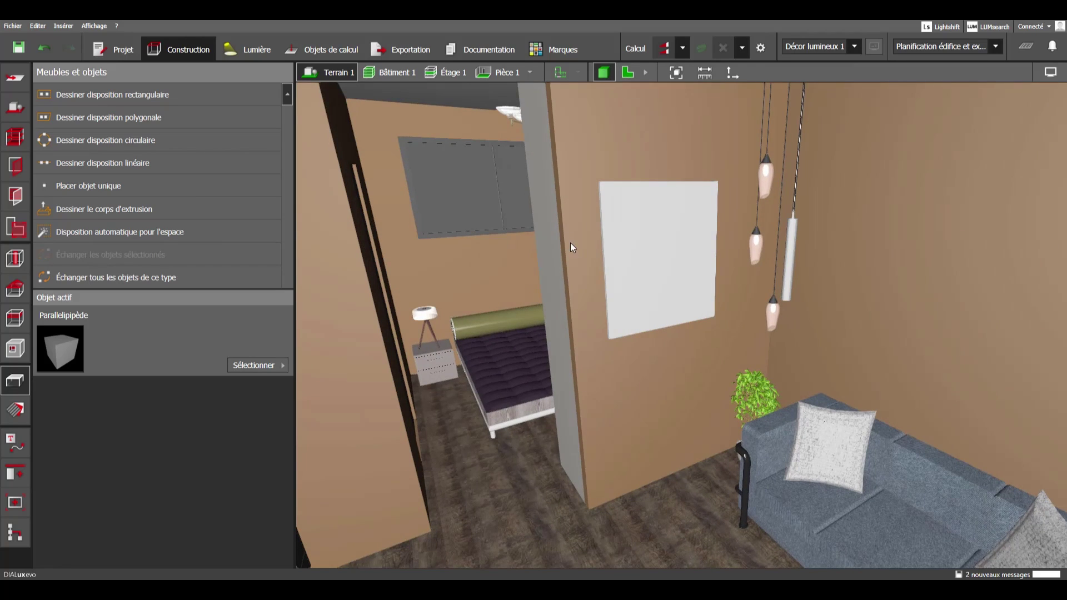
{"action": "scroll", "coordinate": [612, 278], "scroll_direction": "up", "scroll_amount": 4}
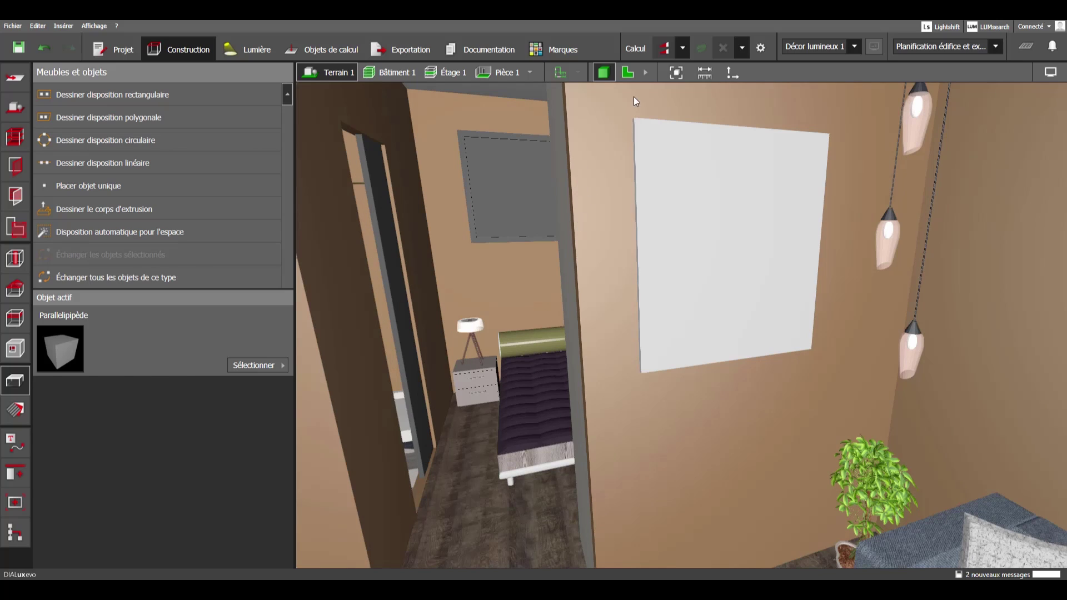
{"action": "left_click", "coordinate": [628, 73]}
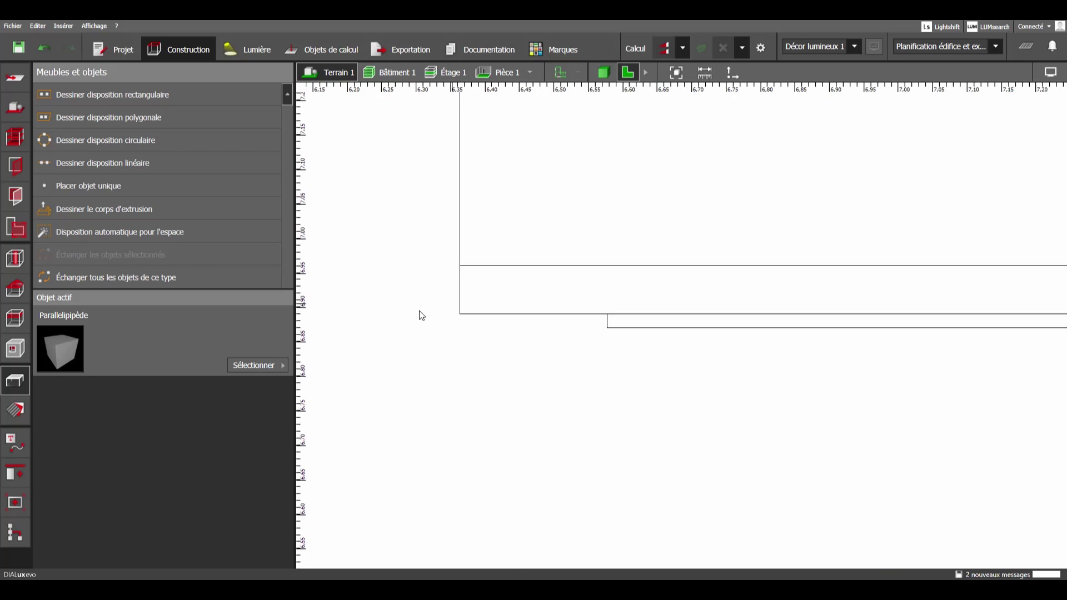
- Draw a short 0.090 m reference line down from the wall corner
{"action": "left_click", "coordinate": [22, 439]}
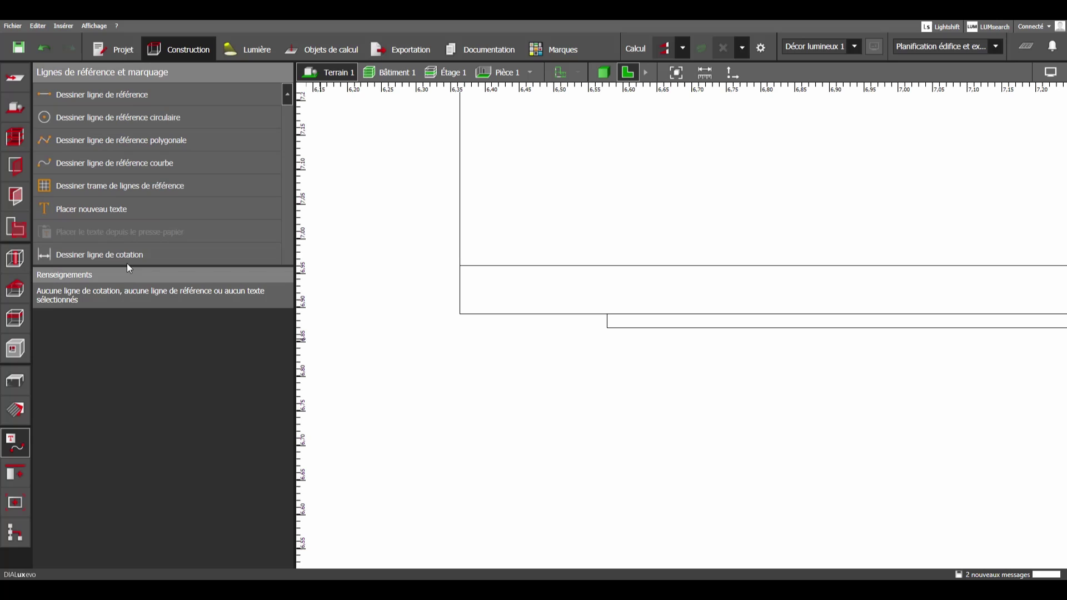
{"action": "left_click", "coordinate": [112, 92]}
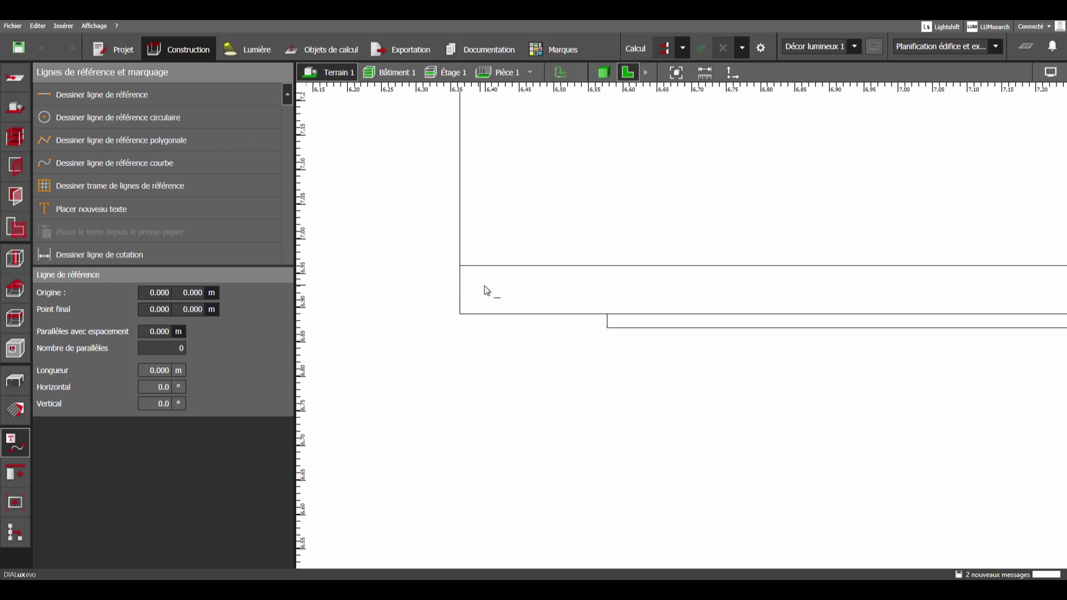
{"action": "left_click", "coordinate": [460, 314]}
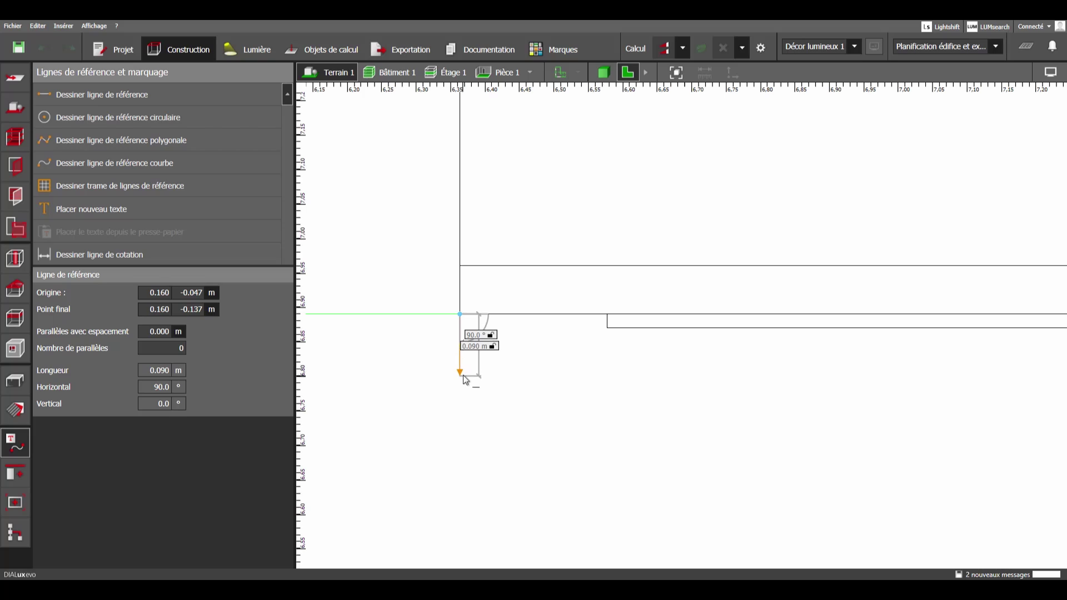
{"action": "left_click", "coordinate": [462, 375]}
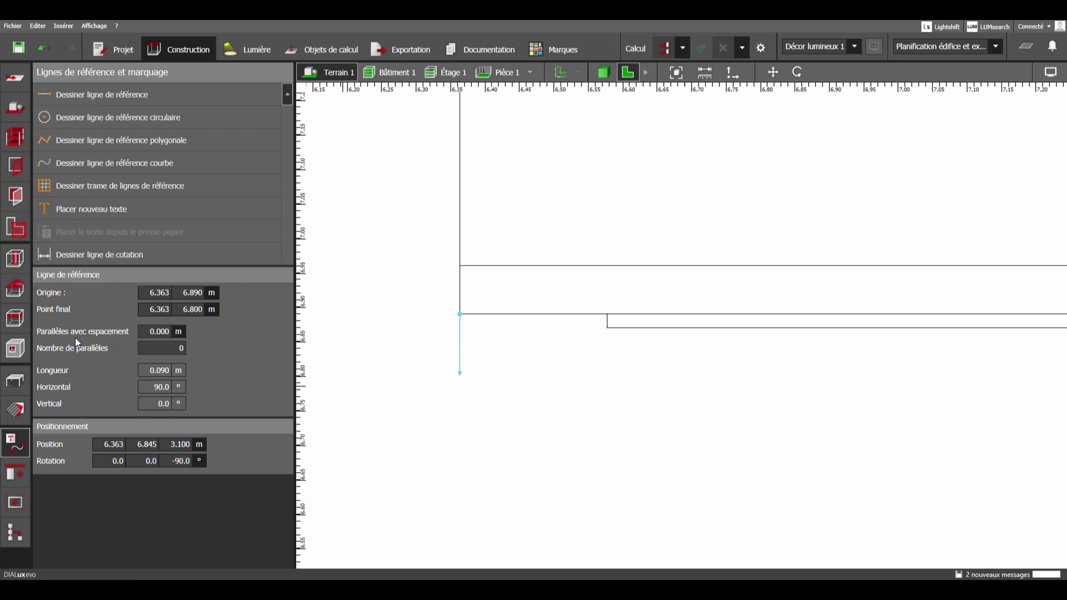
- Add one parallel reference line spaced 0.15 m away and select the thin panel
{"action": "left_click", "coordinate": [164, 332]}
{"action": "type", "text": "0.15"}
{"action": "key", "text": "Return"}
{"action": "key", "text": "Return"}
{"action": "middle_click_drag", "start_coordinate": [595, 312], "coordinate": [576, 313]}
{"action": "scroll", "coordinate": [578, 318], "scroll_direction": "up", "scroll_amount": 2}
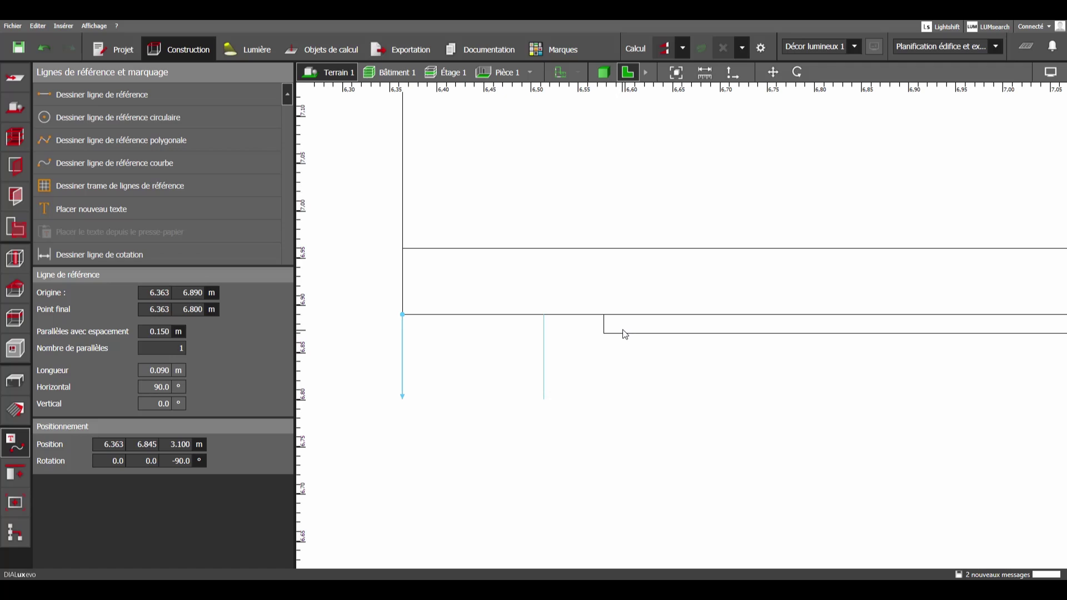
{"action": "left_click", "coordinate": [622, 328]}
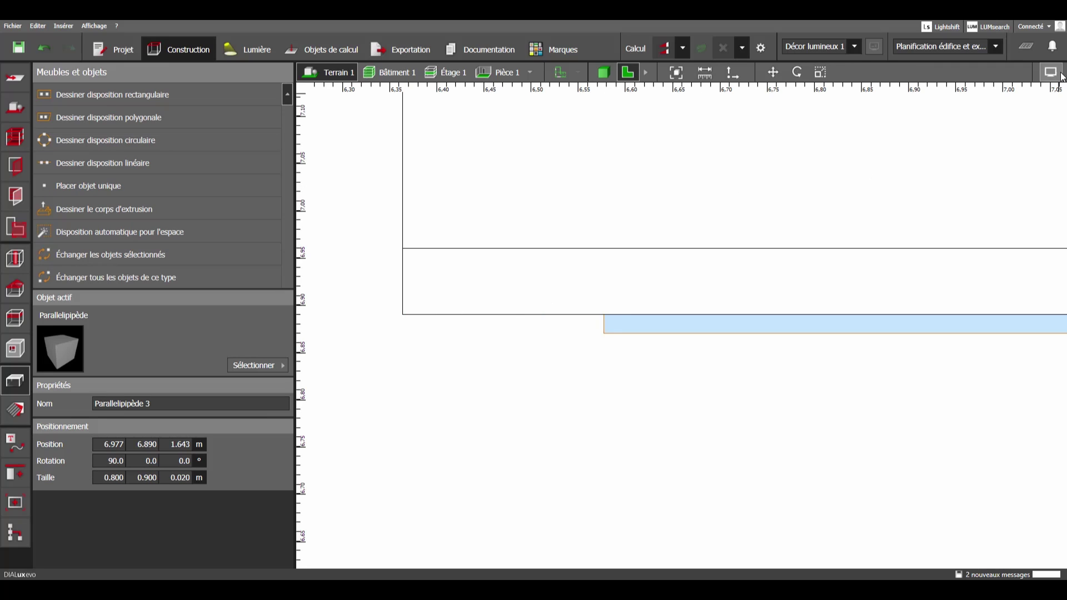
- Show reference lines and snap the panel's left edge to the parallel line at x 6.914 m
{"action": "left_click", "coordinate": [1055, 75]}
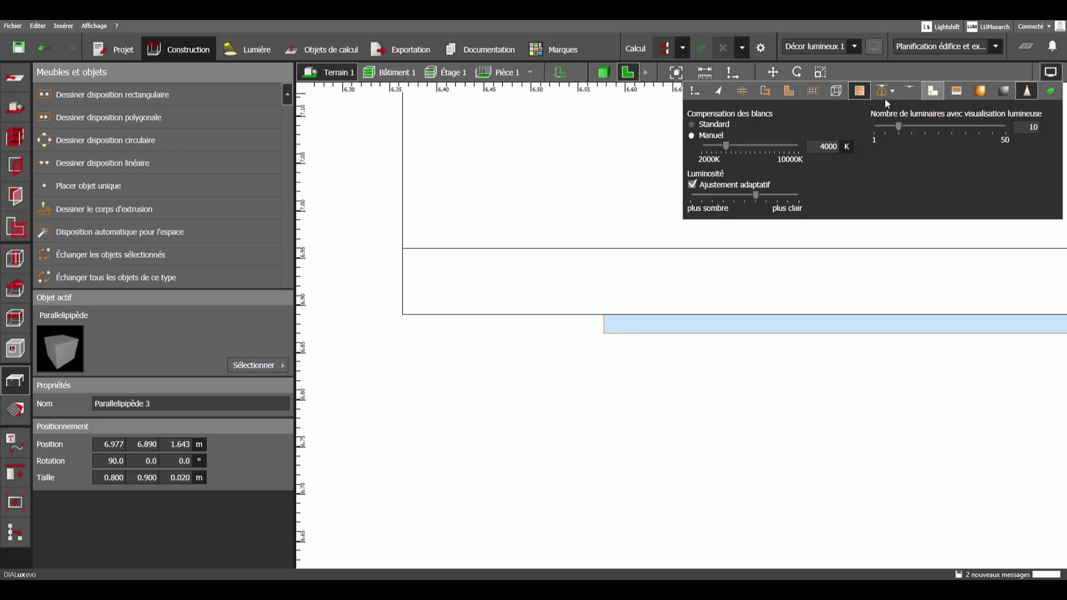
{"action": "left_click", "coordinate": [742, 92]}
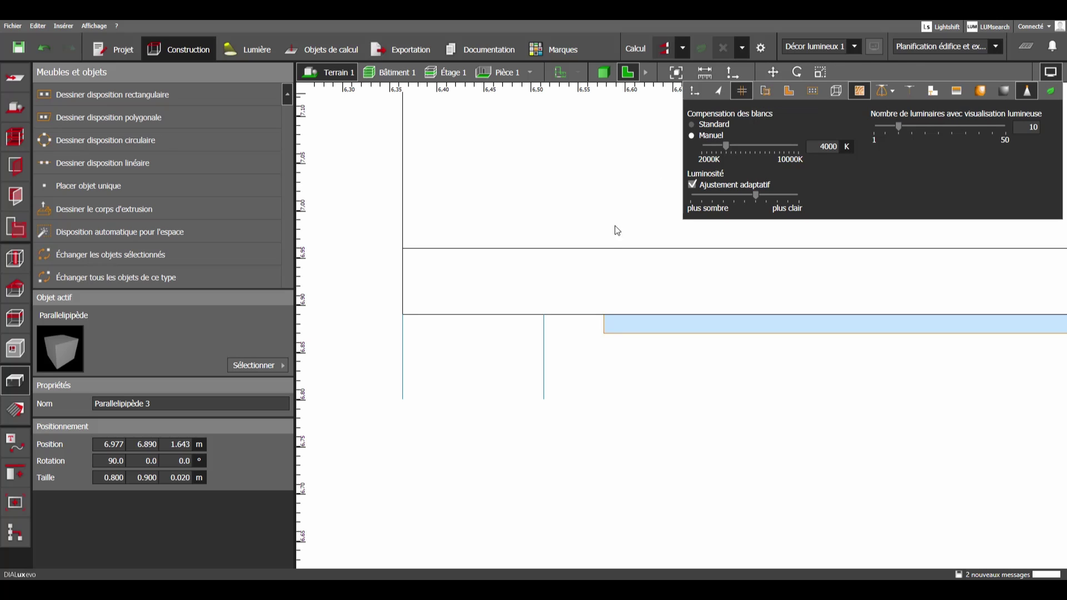
{"action": "middle_click_drag", "start_coordinate": [643, 320], "coordinate": [633, 323]}
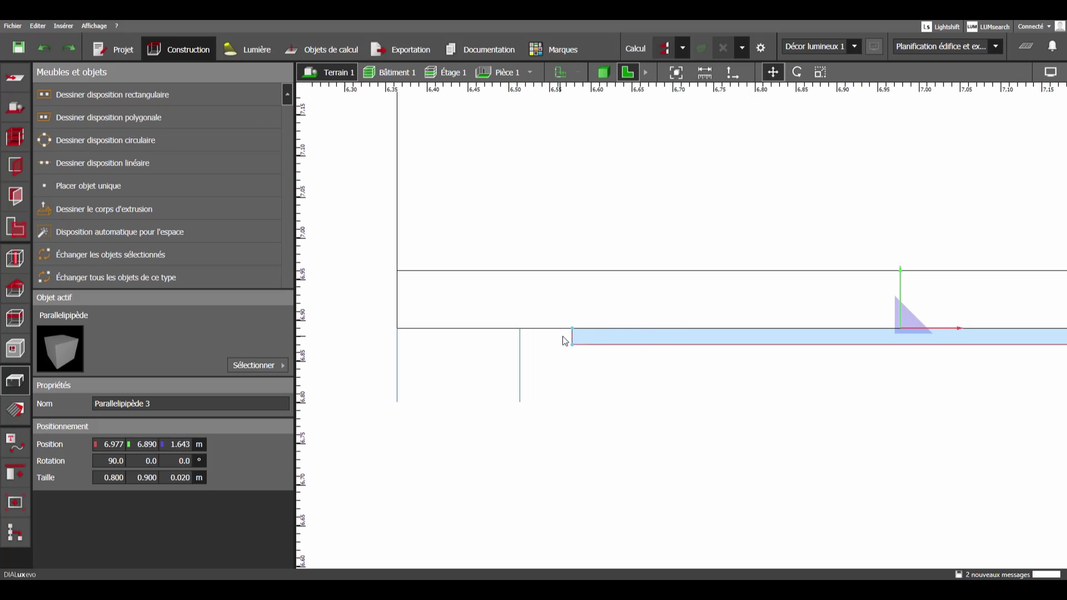
{"action": "left_click_drag", "start_coordinate": [573, 331], "coordinate": [521, 330]}
{"action": "scroll", "coordinate": [562, 353], "scroll_direction": "down", "scroll_amount": 2}
- Set the panel's Position Z to 1.700 m in the 3-D view
{"action": "left_click", "coordinate": [609, 74]}
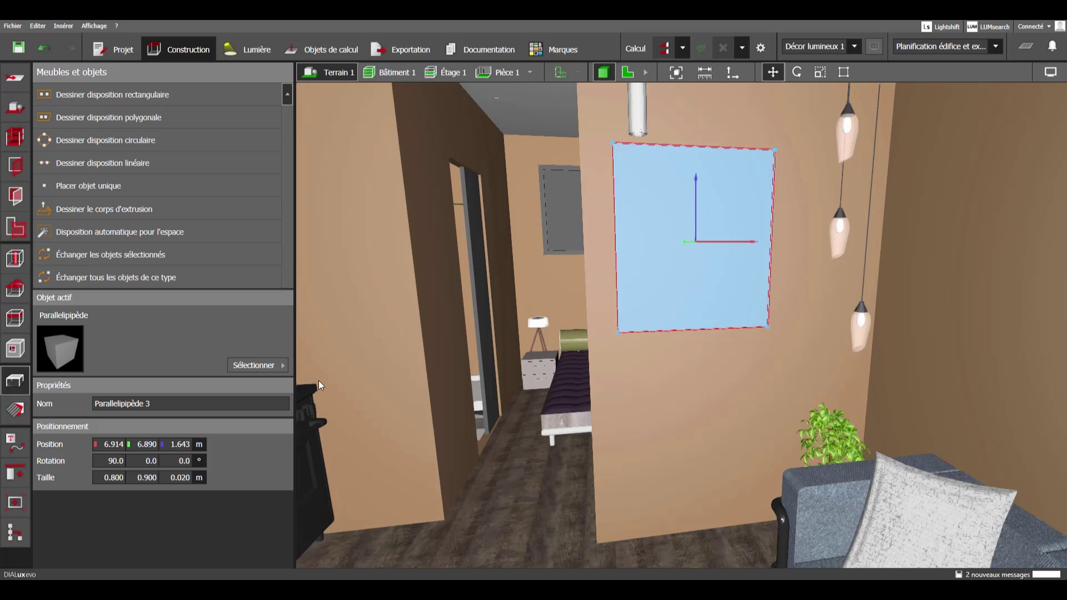
{"action": "left_click", "coordinate": [188, 444]}
{"action": "key", "text": "Return"}
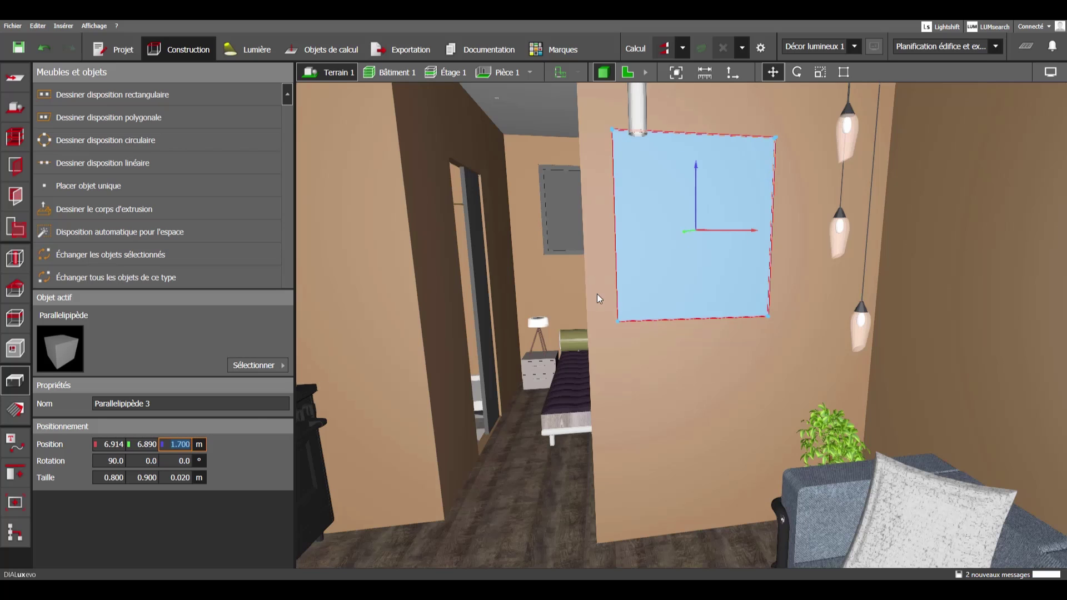
- Select the second panel, Parallélépipède 5, on the wall and view it in 2-D plan
{"action": "scroll", "coordinate": [558, 272], "scroll_direction": "down", "scroll_amount": 1}
{"action": "middle_click_drag", "start_coordinate": [558, 273], "coordinate": [501, 336]}
{"action": "right_click_drag", "start_coordinate": [501, 336], "coordinate": [555, 333]}
{"action": "key", "text": "Escape"}
{"action": "scroll", "coordinate": [553, 334], "scroll_direction": "down", "scroll_amount": 2}
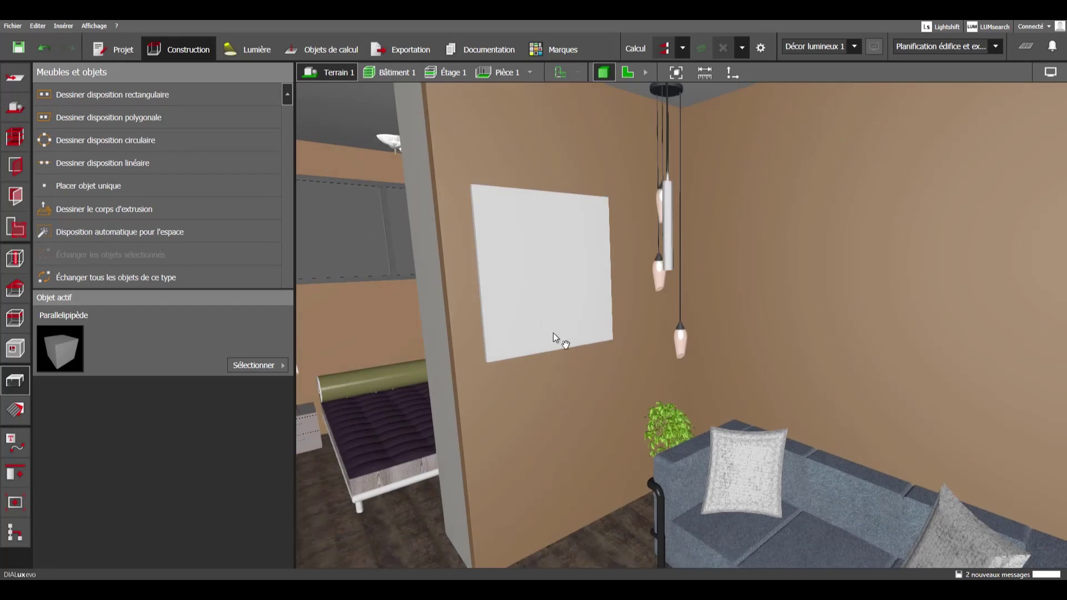
{"action": "middle_click_drag", "start_coordinate": [552, 334], "coordinate": [636, 360]}
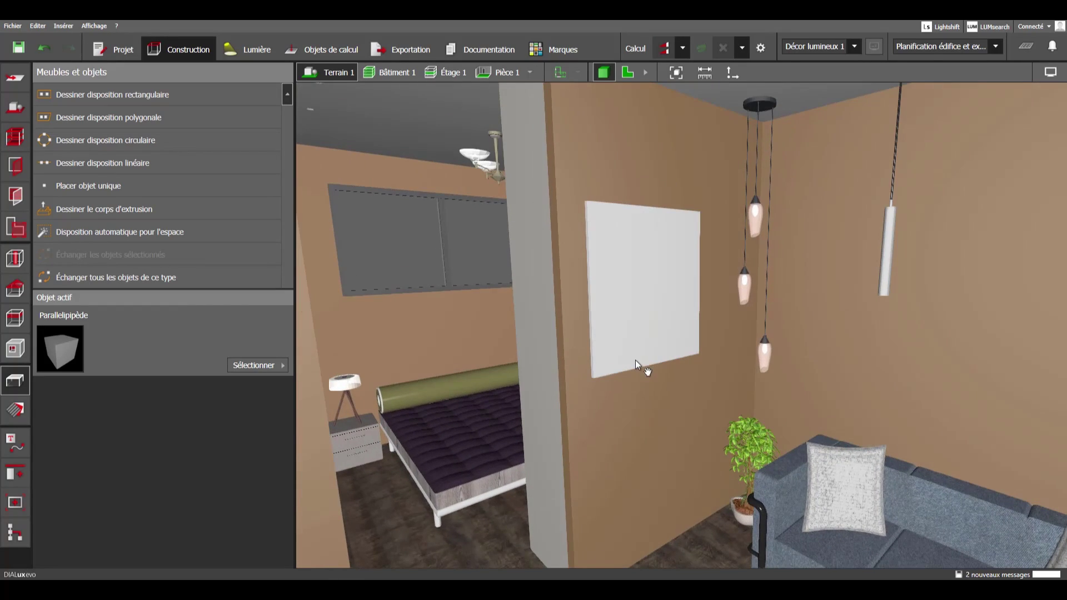
{"action": "right_click_drag", "start_coordinate": [635, 360], "coordinate": [715, 218]}
{"action": "left_click", "coordinate": [689, 205]}
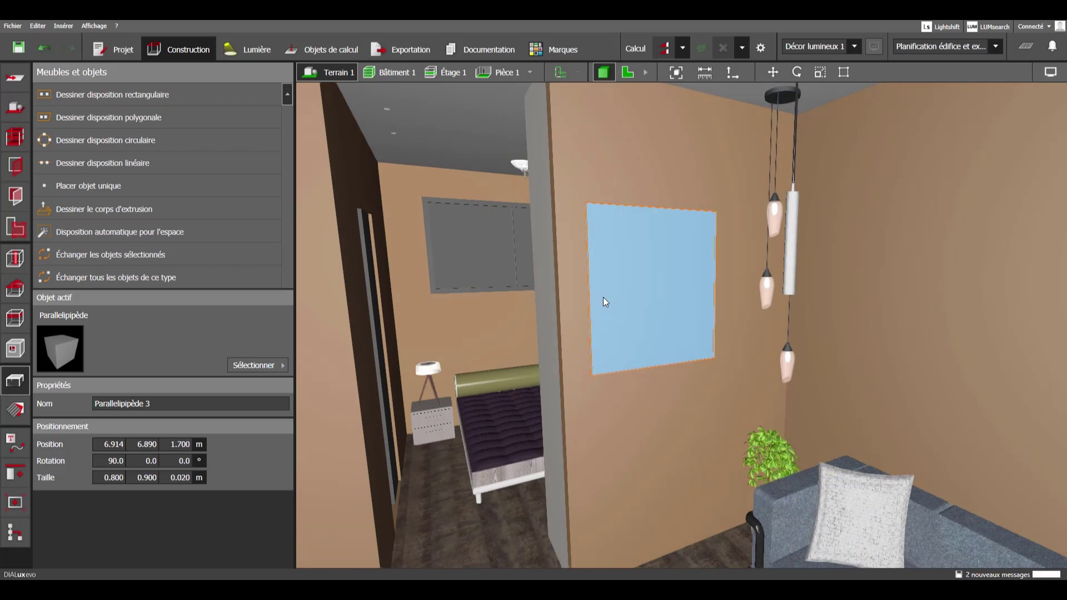
{"action": "left_click", "coordinate": [606, 301]}
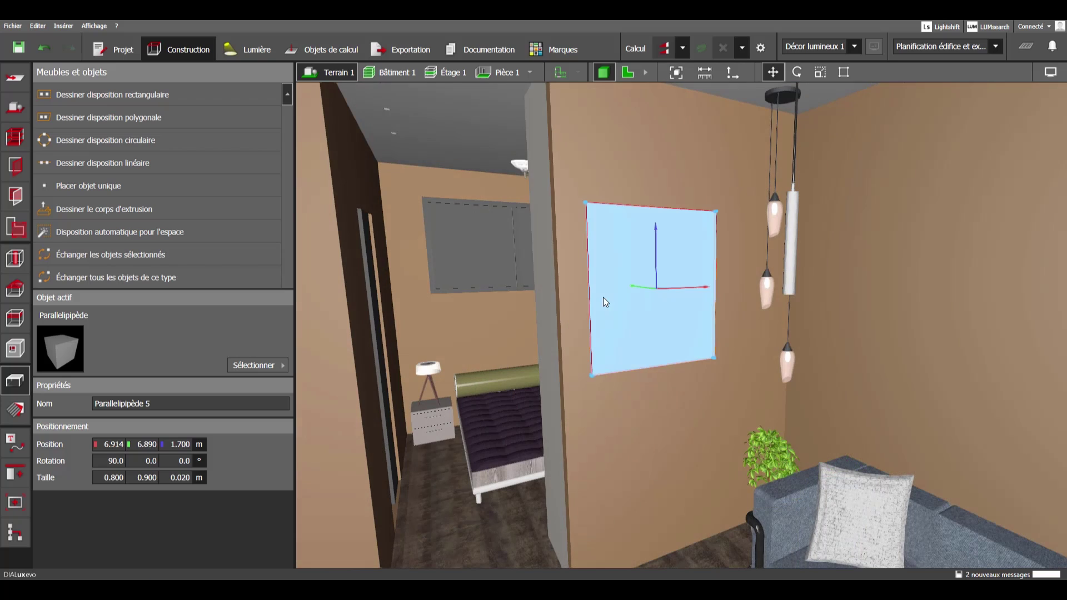
{"action": "left_click", "coordinate": [627, 73]}
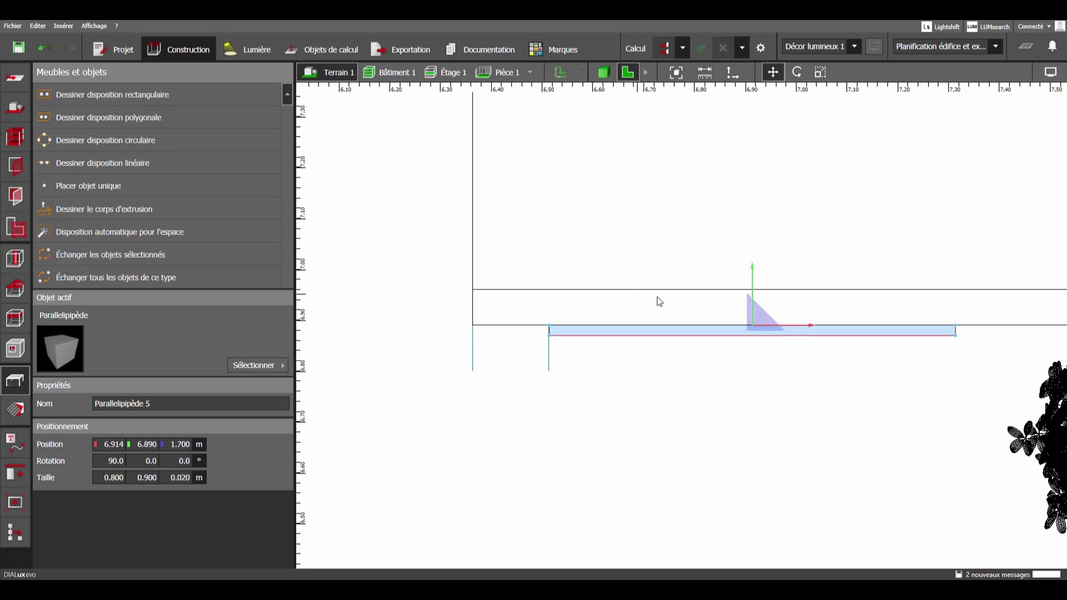
- Move Parallélépipède 5 from Y 6.890 to 6.880 m and view it again in 3-D
{"action": "scroll", "coordinate": [709, 254], "scroll_direction": "up", "scroll_amount": 6}
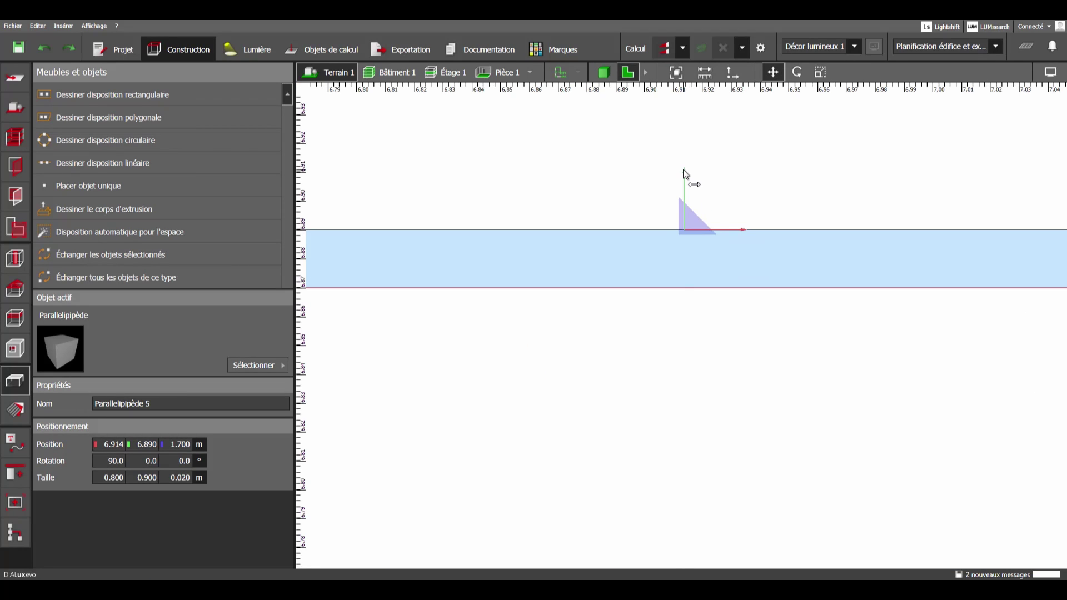
{"action": "left_click_drag", "start_coordinate": [683, 187], "coordinate": [686, 203]}
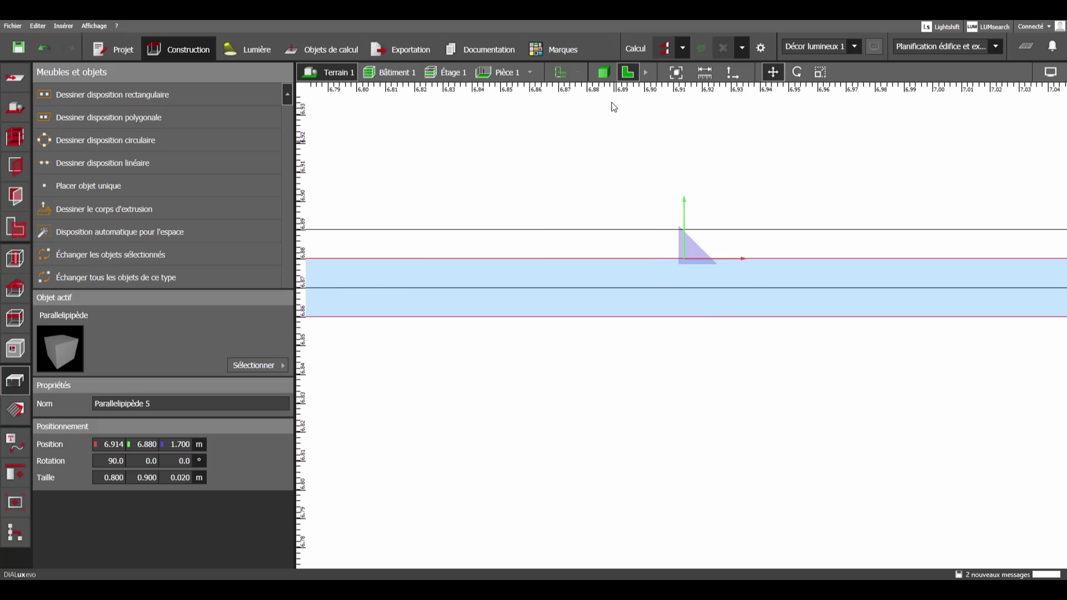
{"action": "left_click", "coordinate": [603, 72]}
{"action": "scroll", "coordinate": [829, 315], "scroll_direction": "up", "scroll_amount": 5}
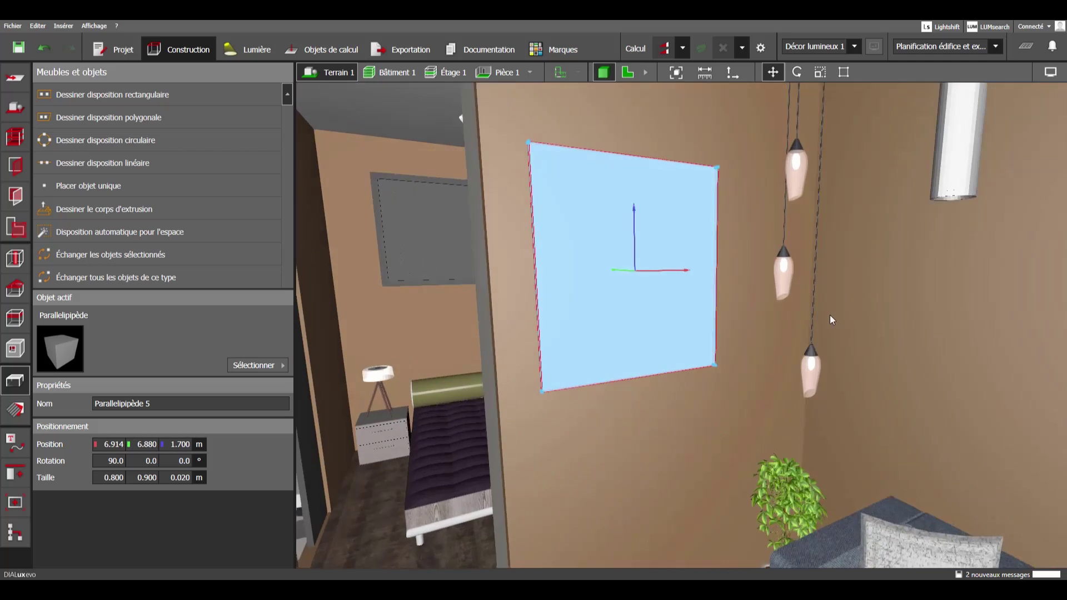
{"action": "right_click_drag", "start_coordinate": [764, 303], "coordinate": [717, 292]}
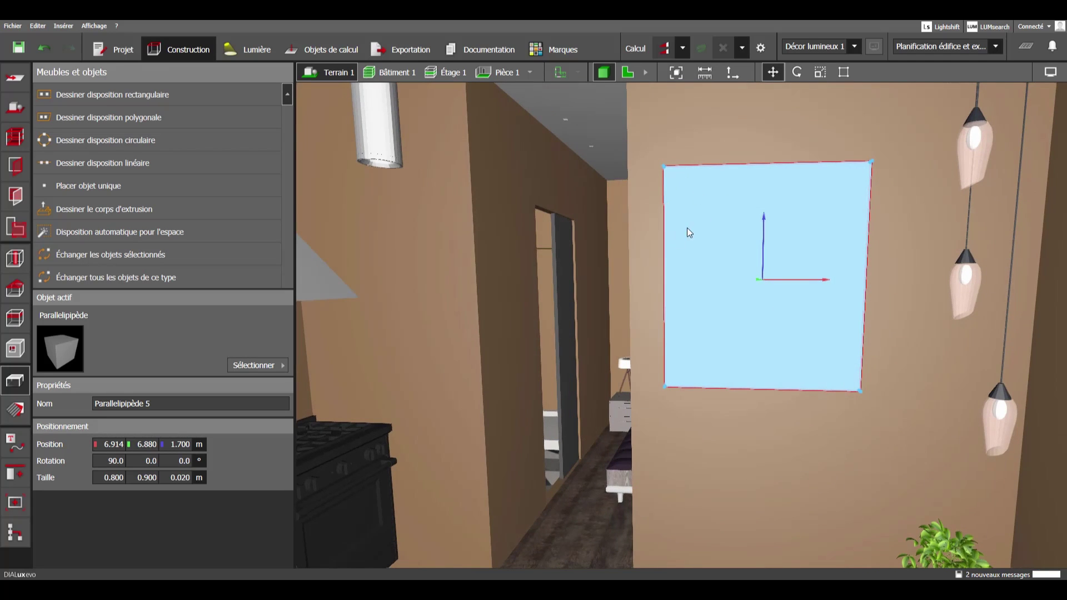
{"action": "middle_click_drag", "start_coordinate": [590, 287], "coordinate": [619, 347]}
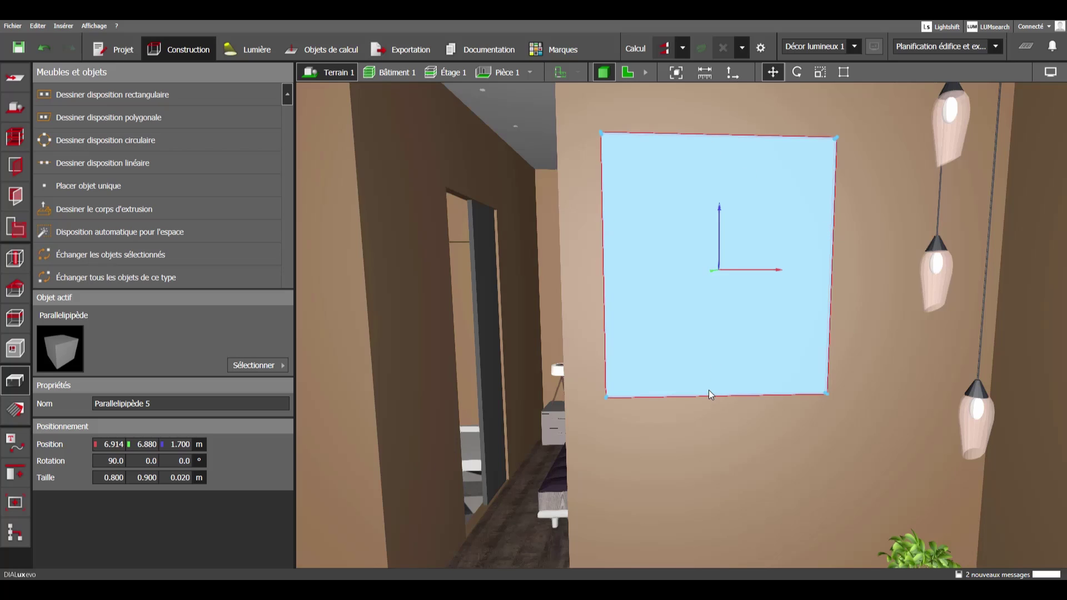
{"action": "left_click", "coordinate": [108, 477]}
- Resize the front panel to 0.760 m wide and 0.860 m tall
{"action": "type", "text": "6"}
{"action": "key", "text": "Return"}
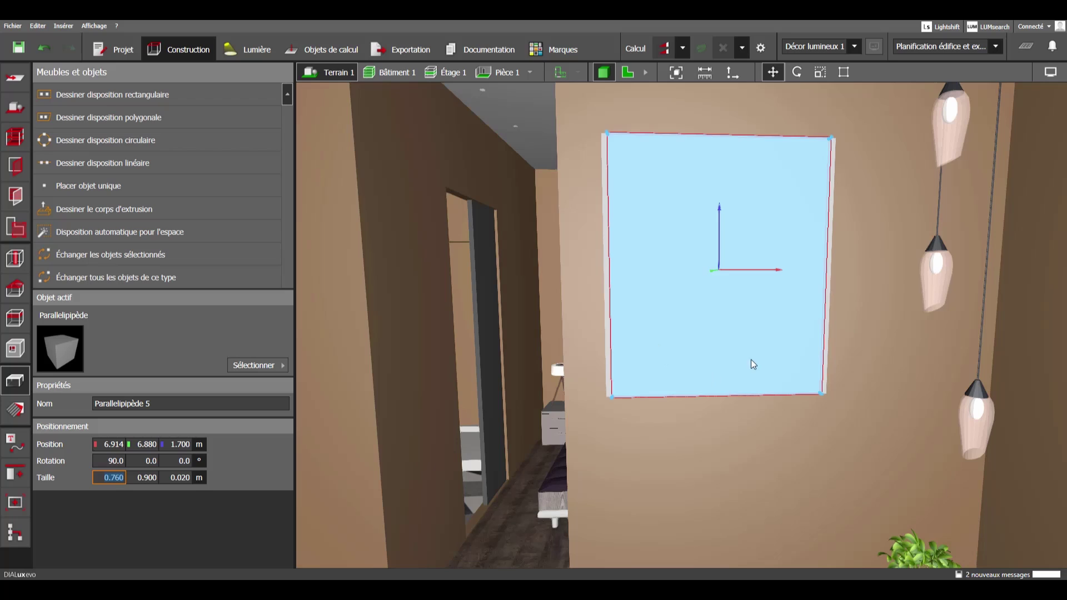
{"action": "scroll", "coordinate": [615, 267], "scroll_direction": "up", "scroll_amount": 1}
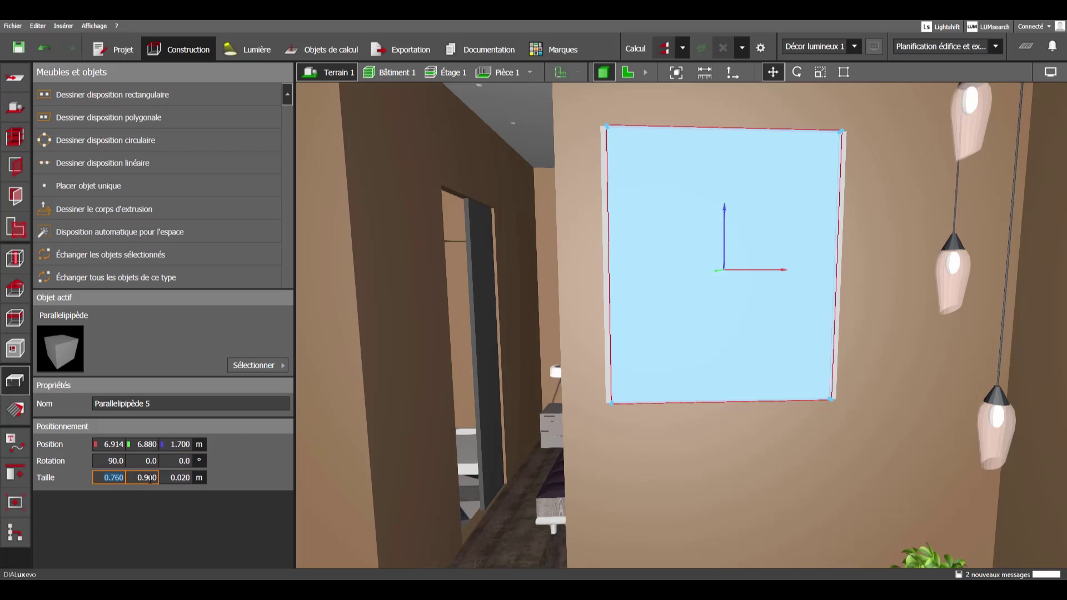
{"action": "key", "text": "Tab"}
{"action": "type", "text": "0.86"}
{"action": "key", "text": "Return"}
- Select both overlapping panels together
{"action": "right_click_drag", "start_coordinate": [649, 364], "coordinate": [646, 384]}
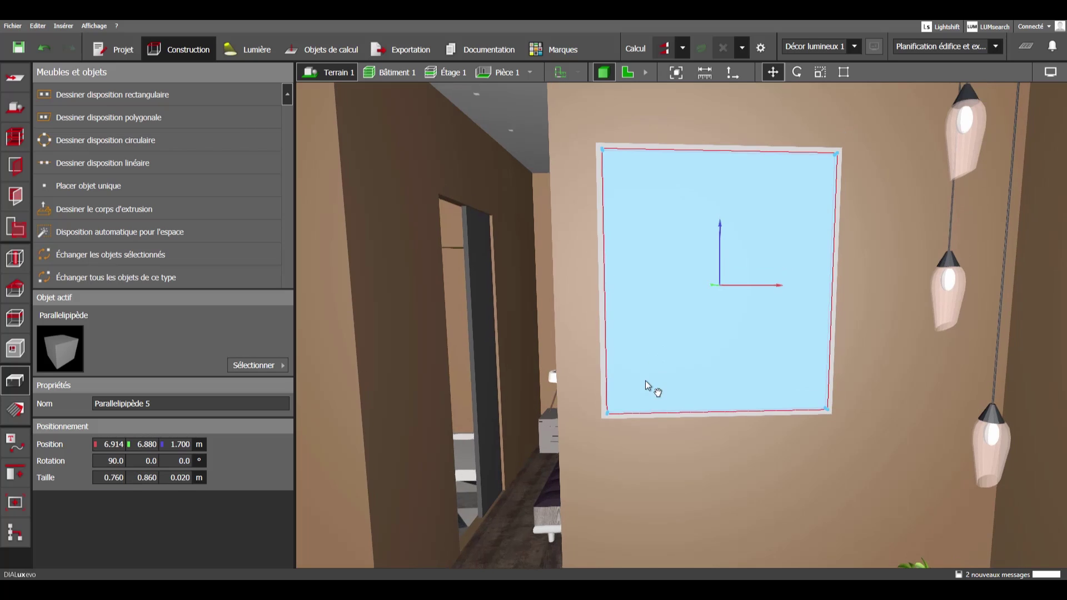
{"action": "scroll", "coordinate": [578, 180], "scroll_direction": "up", "scroll_amount": 1}
{"action": "right_click_drag", "start_coordinate": [639, 203], "coordinate": [450, 215]}
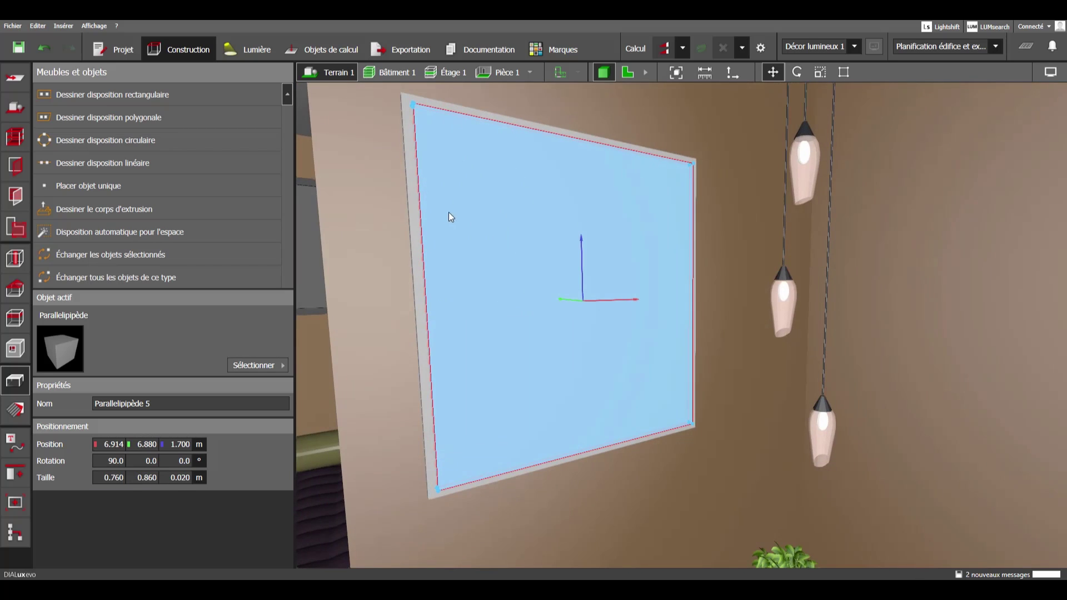
{"action": "key", "text": "Escape"}
{"action": "left_click", "coordinate": [416, 231]}
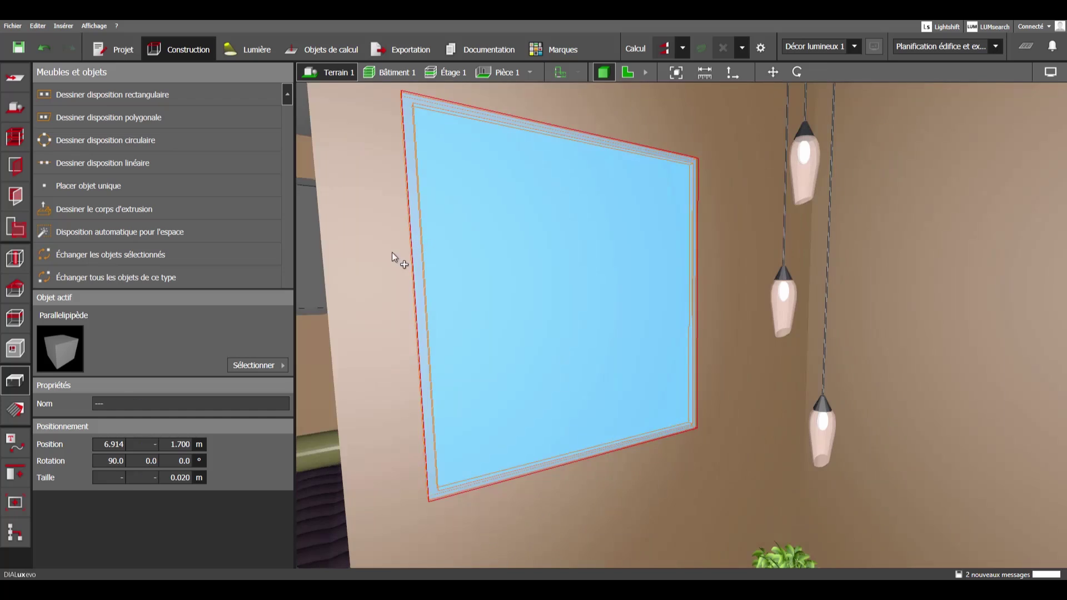
- Apply the Boolean Soustraire operation to make the recessed frame 'Écart de 2 objets'
{"action": "left_click", "coordinate": [6, 479]}
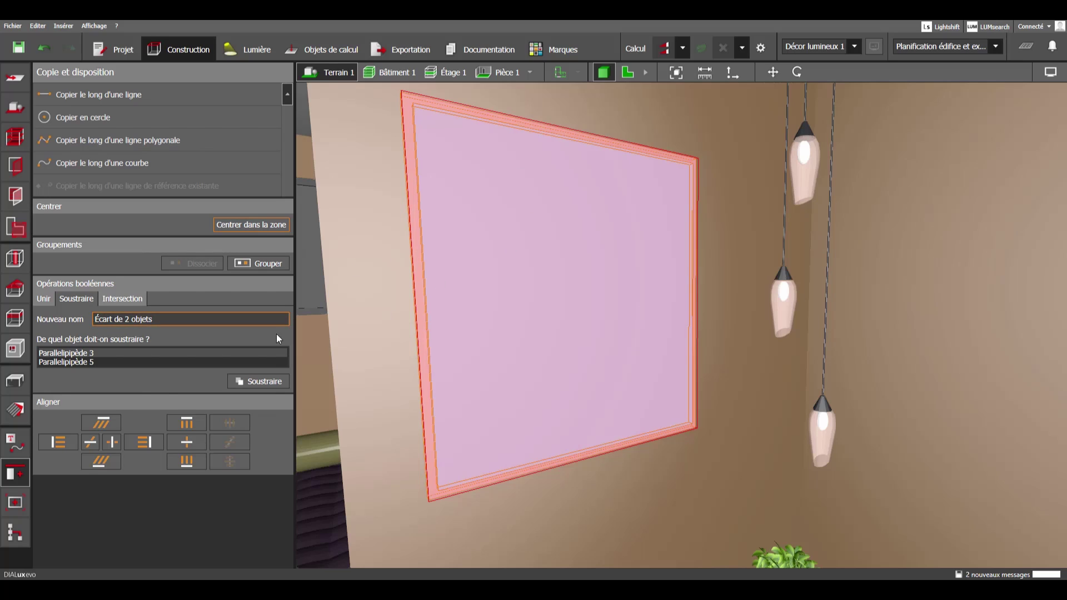
{"action": "left_click", "coordinate": [273, 385]}
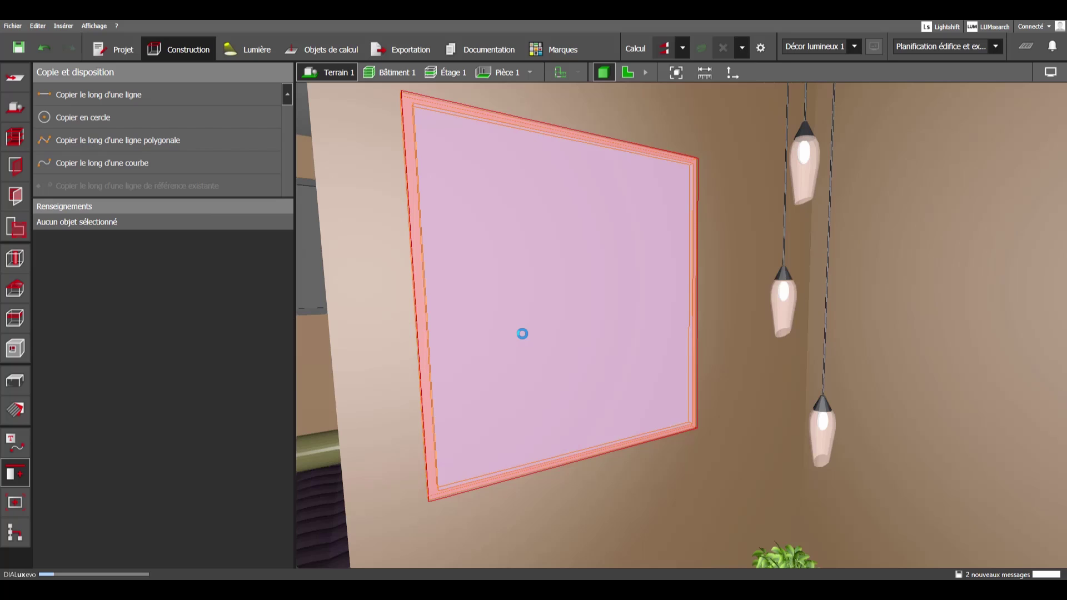
{"action": "key", "text": "Escape"}
{"action": "right_click_drag", "start_coordinate": [530, 327], "coordinate": [491, 308]}
{"action": "left_click_drag", "start_coordinate": [491, 306], "coordinate": [592, 315]}
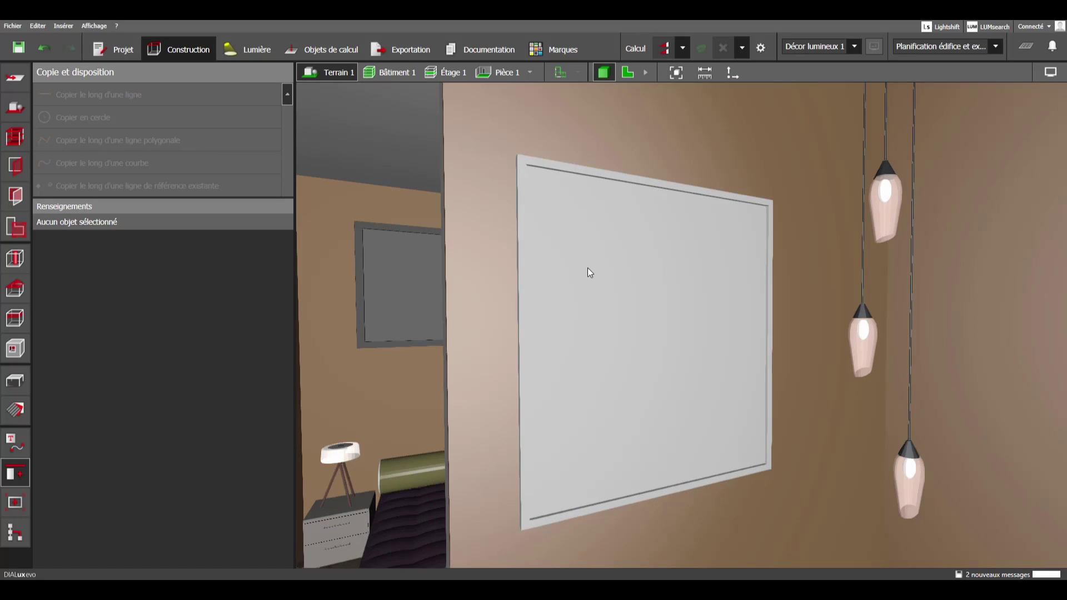
- Create a material texture from Wood 8.jpg and drop it onto the frame
{"action": "scroll", "coordinate": [588, 268], "scroll_direction": "up", "scroll_amount": 2}
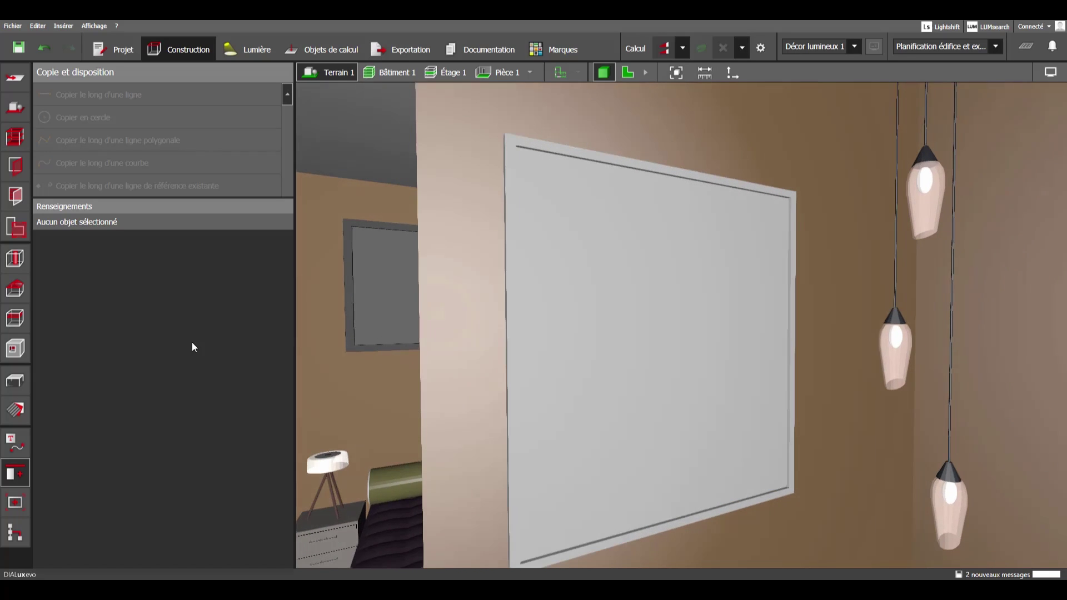
{"action": "left_click", "coordinate": [24, 418]}
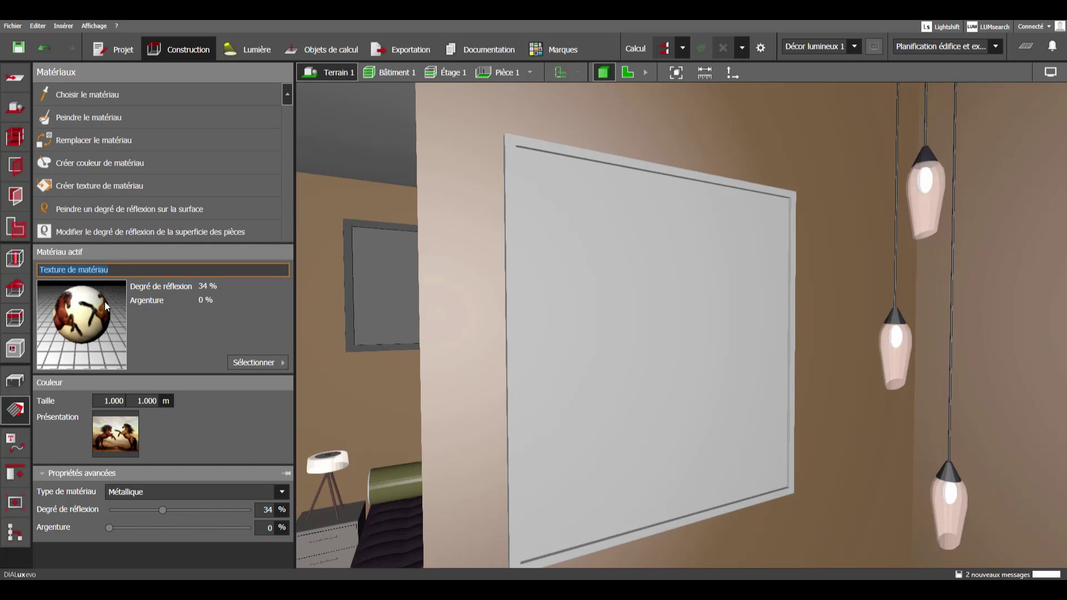
{"action": "left_click", "coordinate": [91, 189]}
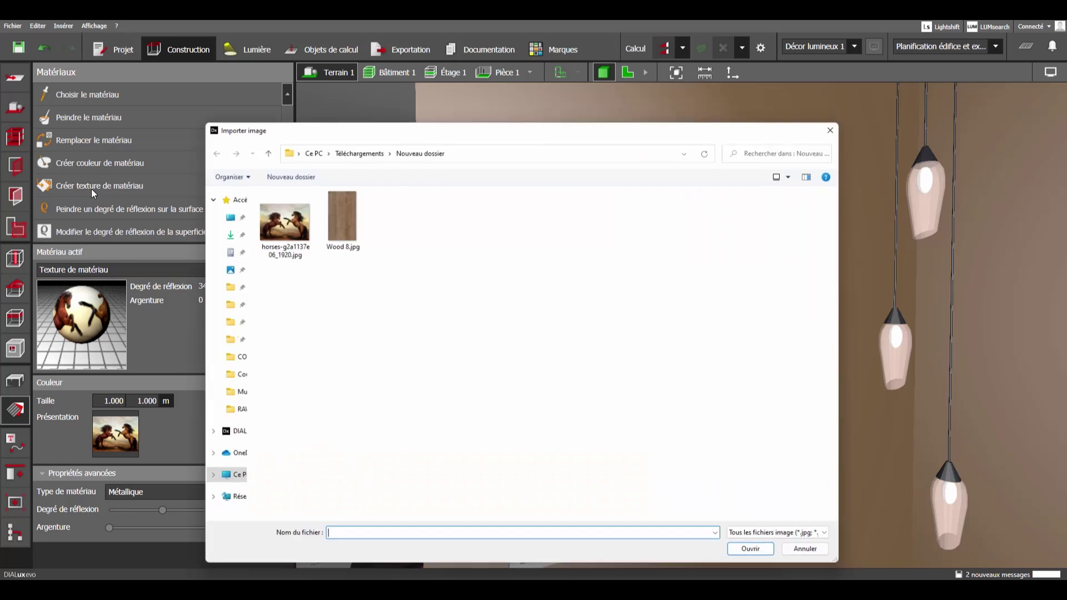
{"action": "double_click", "coordinate": [344, 222]}
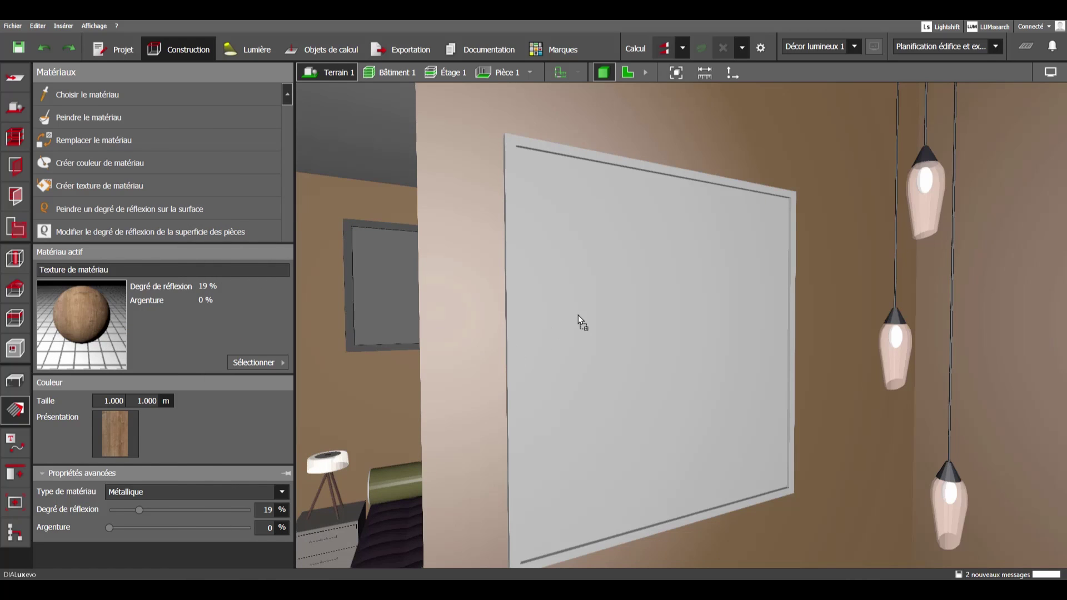
{"action": "left_click_drag", "start_coordinate": [578, 315], "coordinate": [577, 315]}
{"action": "middle_click_drag", "start_coordinate": [574, 313], "coordinate": [519, 279]}
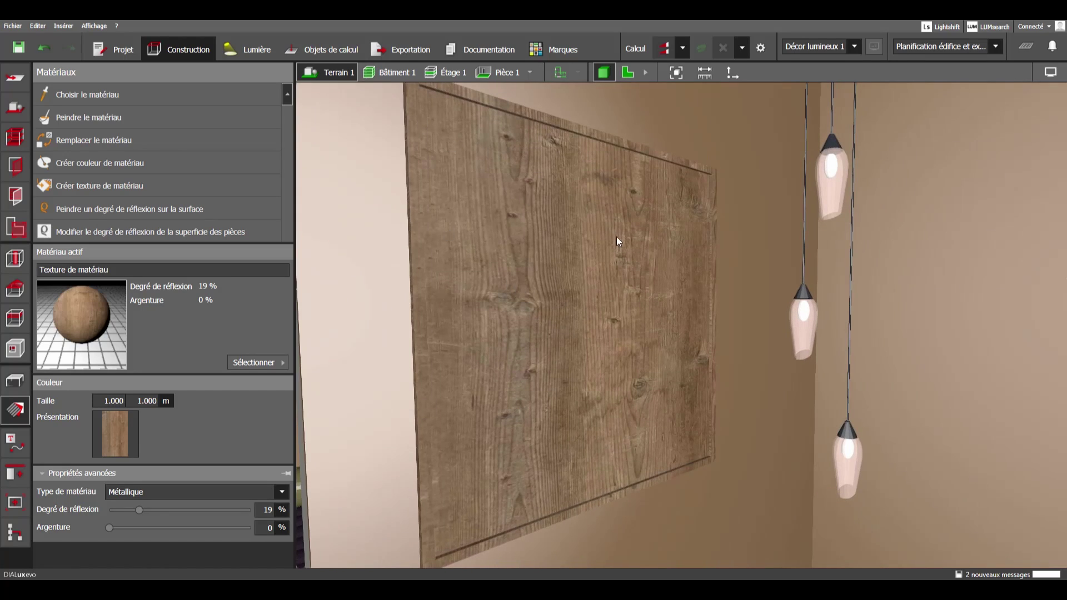
- Create a texture material from horses-g2a1137e06_1920.jpg with 34% reflectance
{"action": "middle_click_drag", "start_coordinate": [616, 237], "coordinate": [626, 282]}
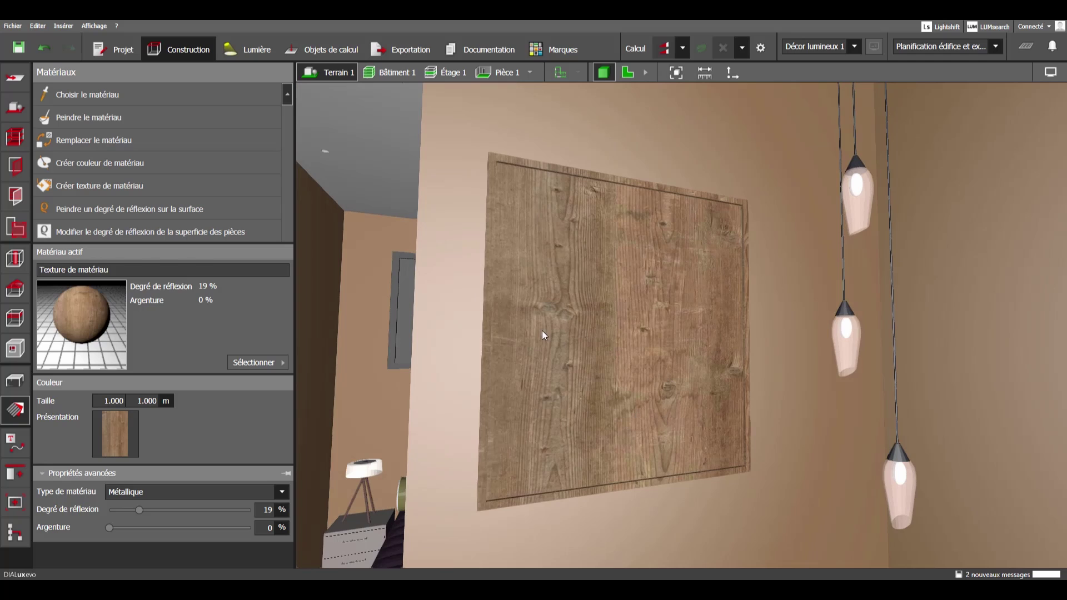
{"action": "scroll", "coordinate": [538, 326], "scroll_direction": "up", "scroll_amount": 4}
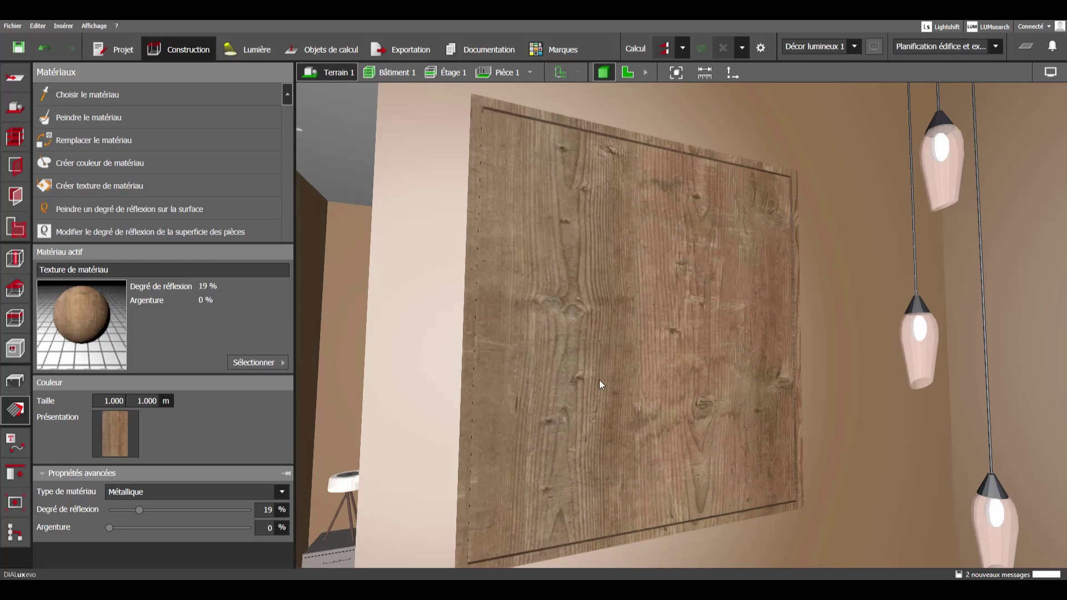
{"action": "left_click", "coordinate": [107, 189]}
{"action": "double_click", "coordinate": [269, 228]}
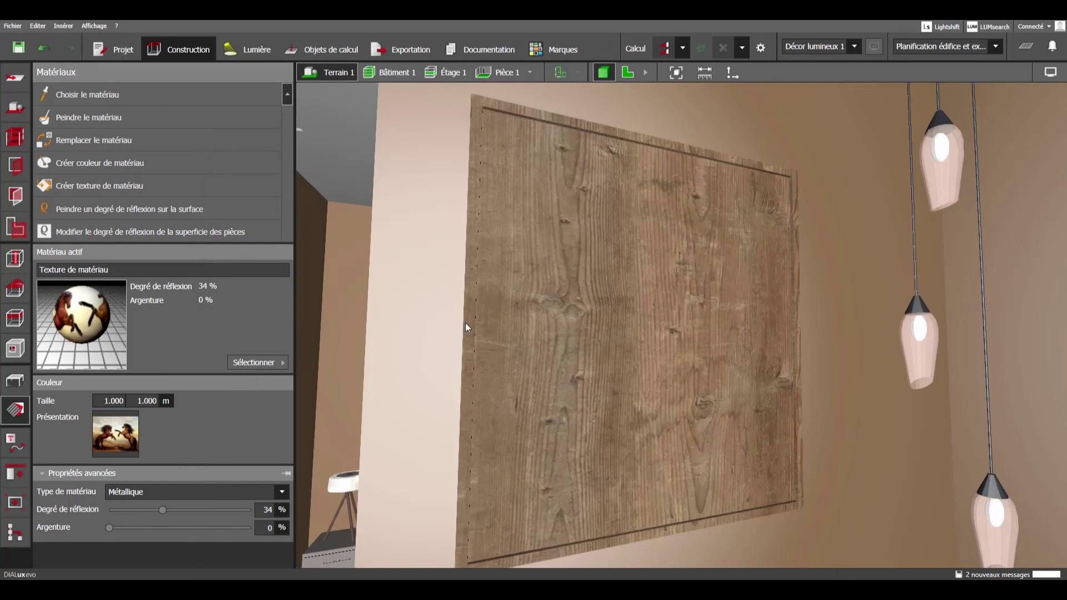
{"action": "left_click", "coordinate": [267, 510]}
- Paint the horse material onto the wood frame's recessed wall panel
{"action": "left_click", "coordinate": [111, 400]}
{"action": "left_click", "coordinate": [116, 403]}
{"action": "left_click", "coordinate": [105, 117]}
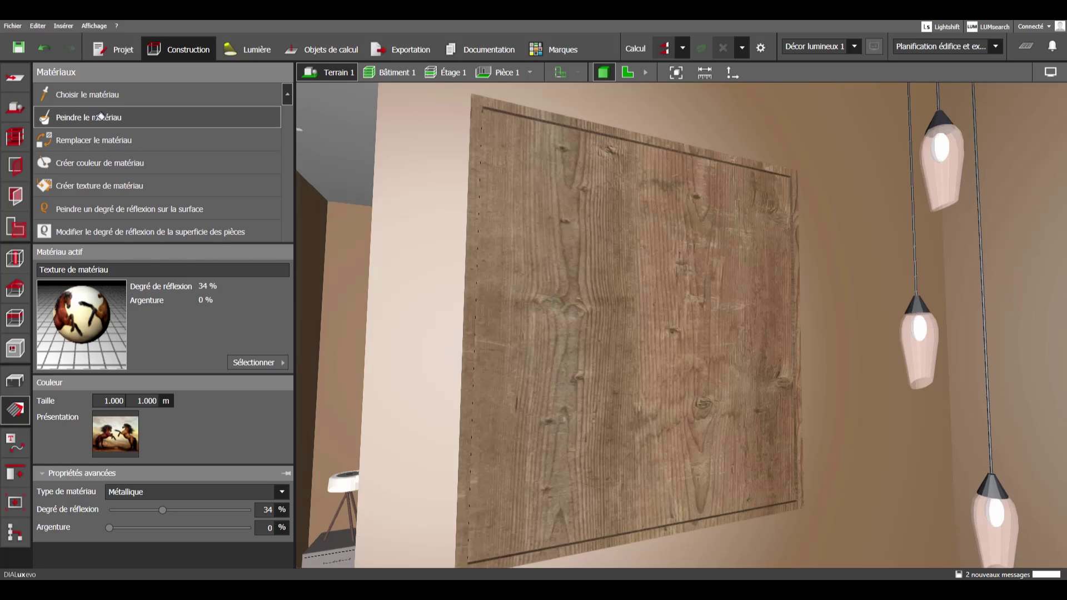
{"action": "left_click", "coordinate": [610, 283]}
- Drag the panel's texture handles to about 0.77 × 0.86 m, then undo the change
{"action": "scroll", "coordinate": [594, 361], "scroll_direction": "down", "scroll_amount": 2}
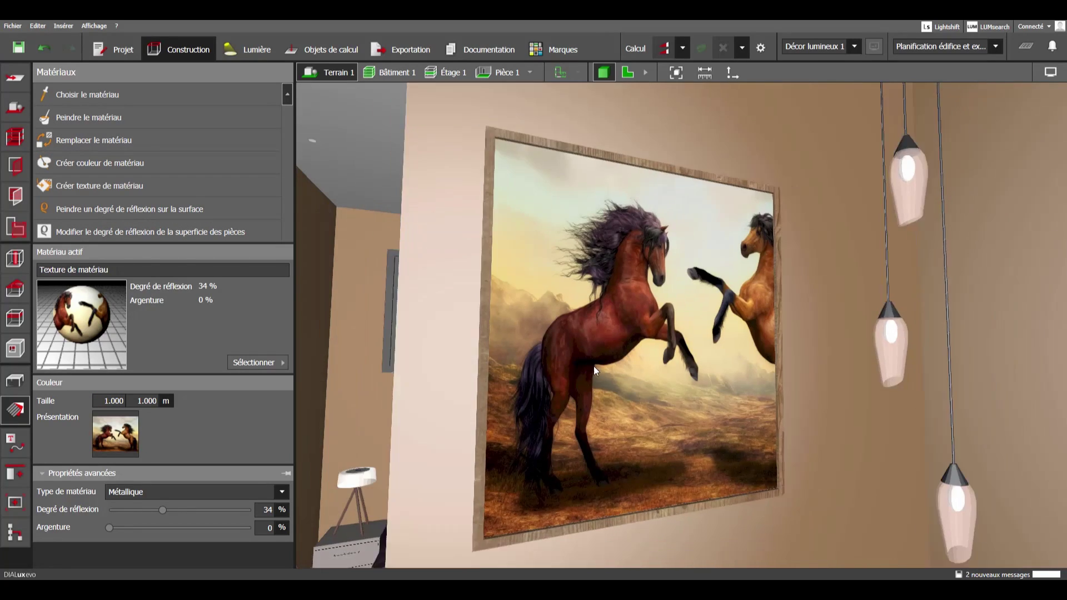
{"action": "right_click_drag", "start_coordinate": [593, 365], "coordinate": [629, 372]}
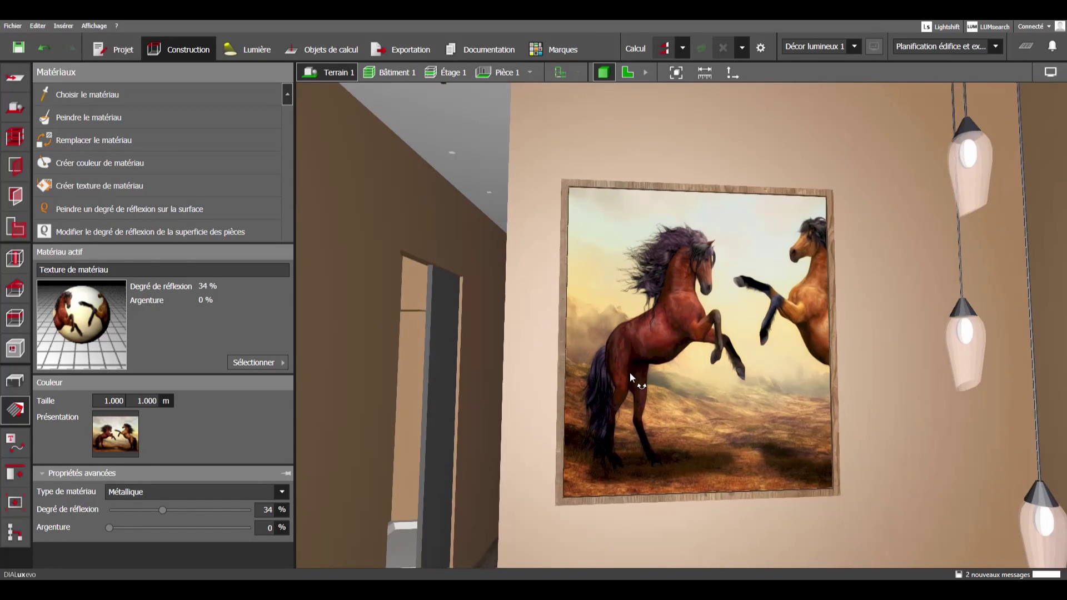
{"action": "left_click", "coordinate": [689, 334]}
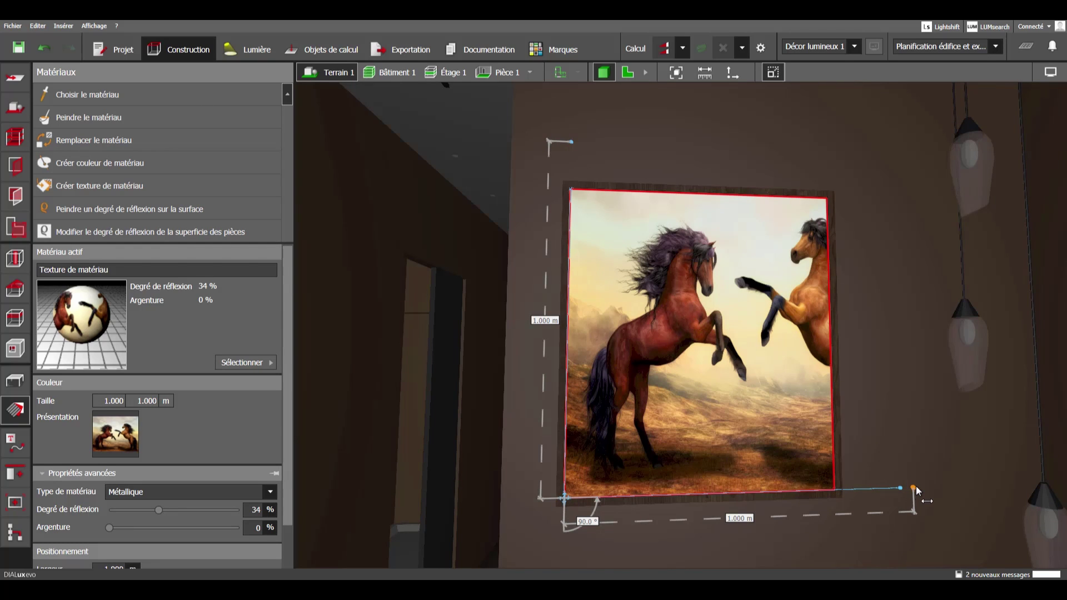
{"action": "left_click_drag", "start_coordinate": [912, 487], "coordinate": [835, 490]}
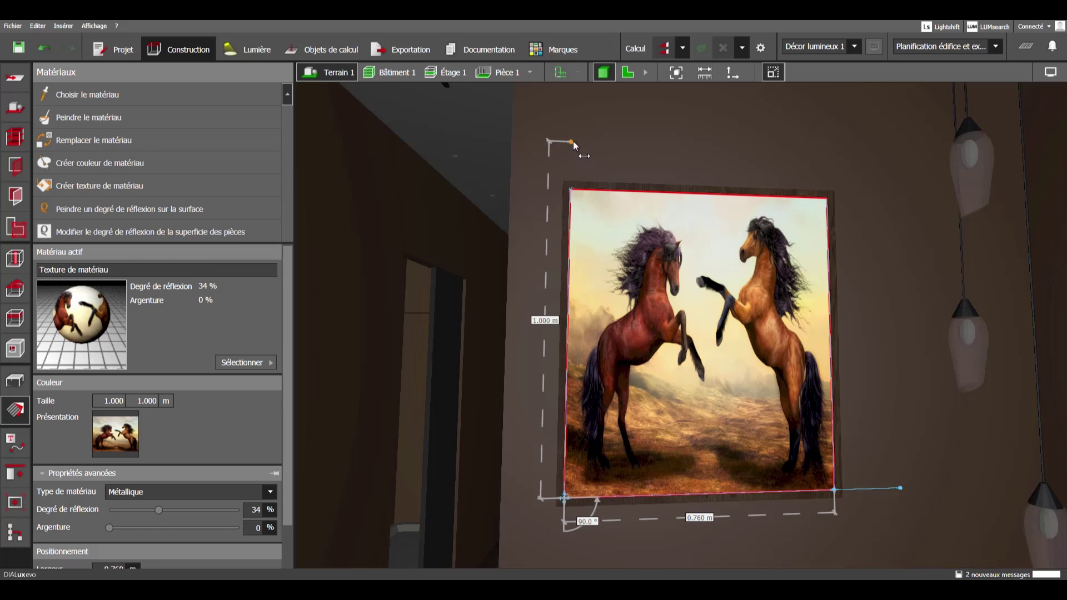
{"action": "left_click_drag", "start_coordinate": [571, 143], "coordinate": [570, 190]}
{"action": "scroll", "coordinate": [579, 229], "scroll_direction": "down", "scroll_amount": 2}
{"action": "key", "text": "Escape"}
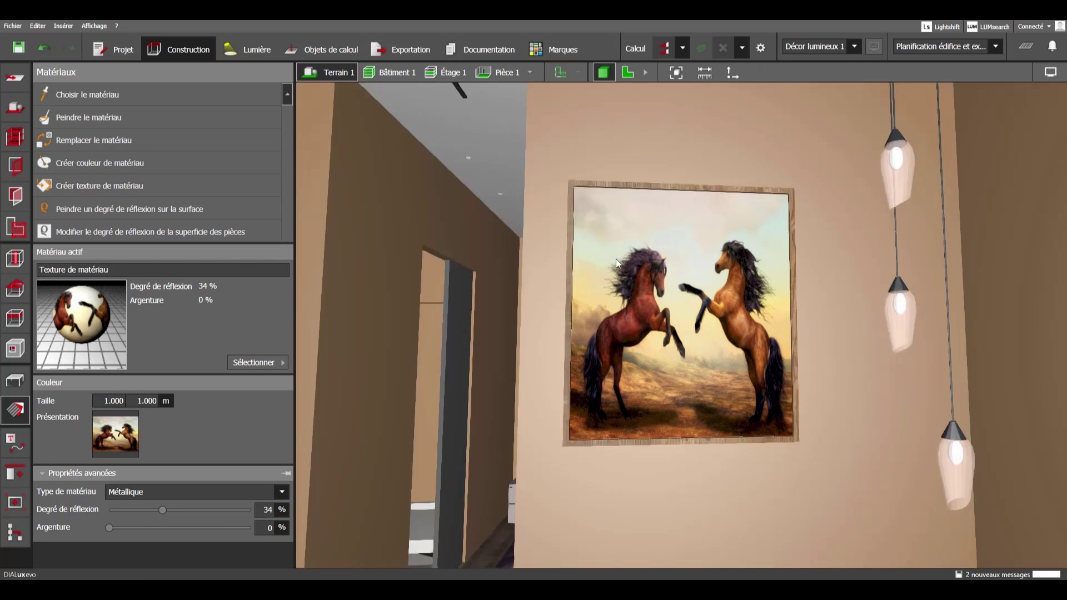
{"action": "right_click_drag", "start_coordinate": [615, 259], "coordinate": [644, 264]}
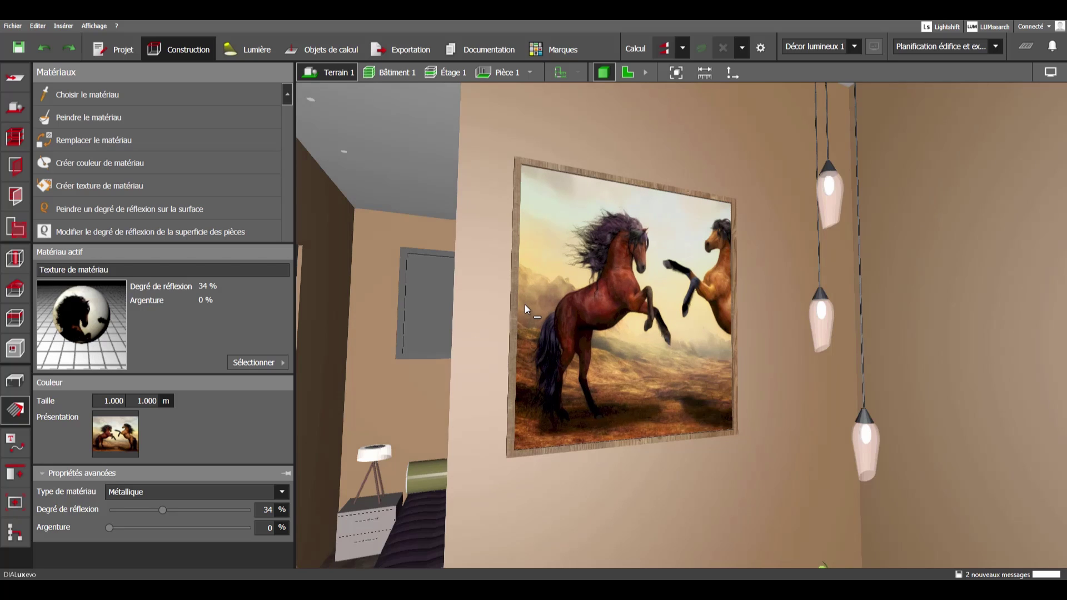
{"action": "key", "text": "ctrl+z"}
- Set the horse material size to 0.760 m wide by 0.860 m high
{"action": "scroll", "coordinate": [546, 266], "scroll_direction": "up", "scroll_amount": 3}
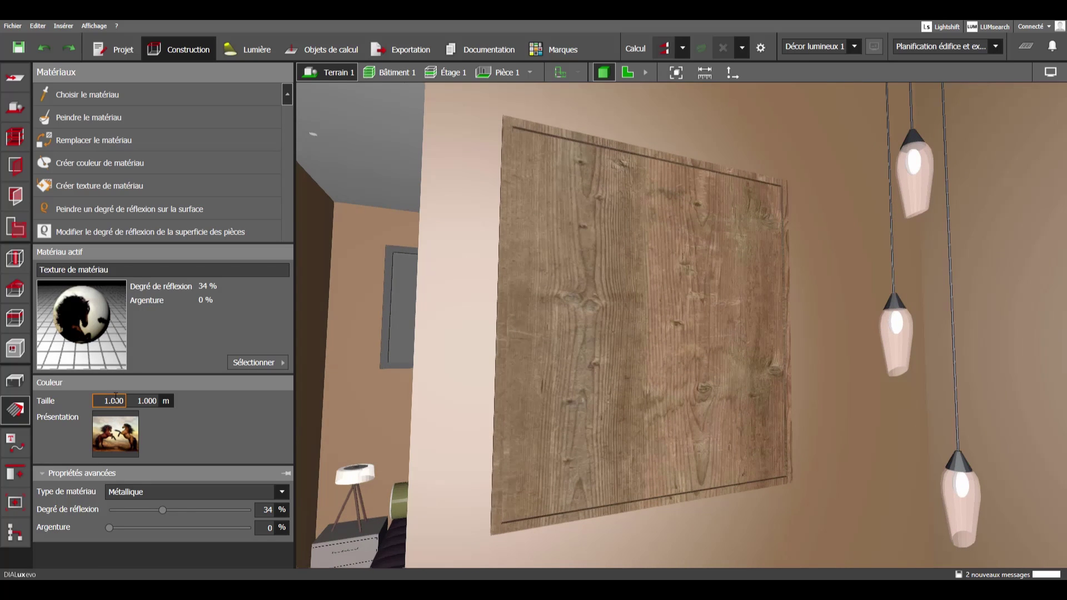
{"action": "double_click", "coordinate": [113, 400]}
{"action": "type", "text": "0.8"}
{"action": "key", "text": "BackSpace"}
{"action": "type", "text": "760"}
{"action": "double_click", "coordinate": [146, 401]}
{"action": "type", "text": "0.86"}
{"action": "key", "text": "Return"}
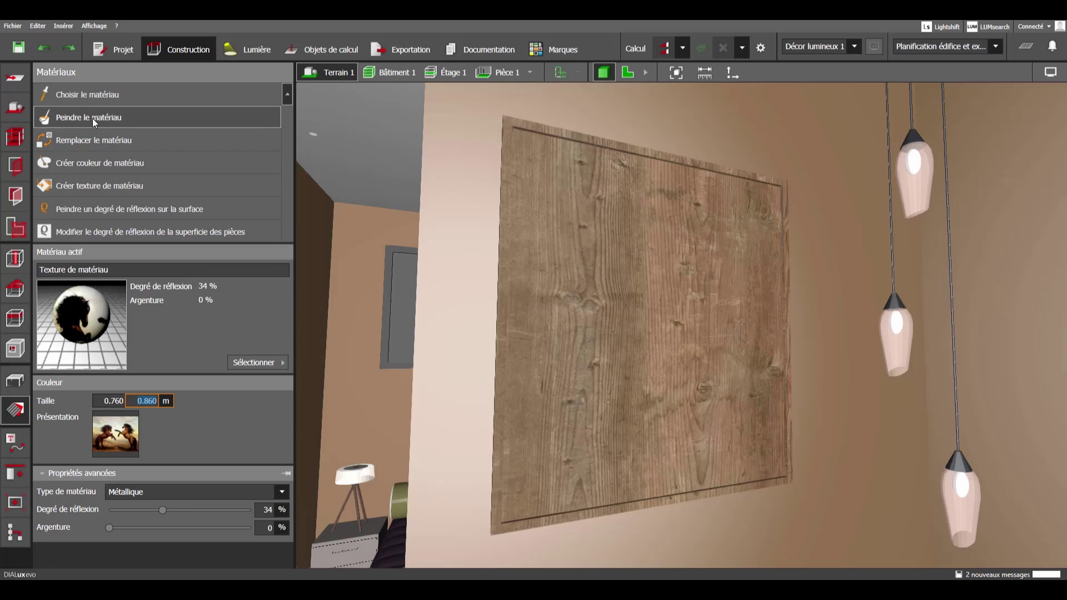
- Repaint the framed panel with the resized horse material and view it frontally
{"action": "left_click", "coordinate": [612, 260]}
{"action": "left_click_drag", "start_coordinate": [613, 259], "coordinate": [686, 291]}
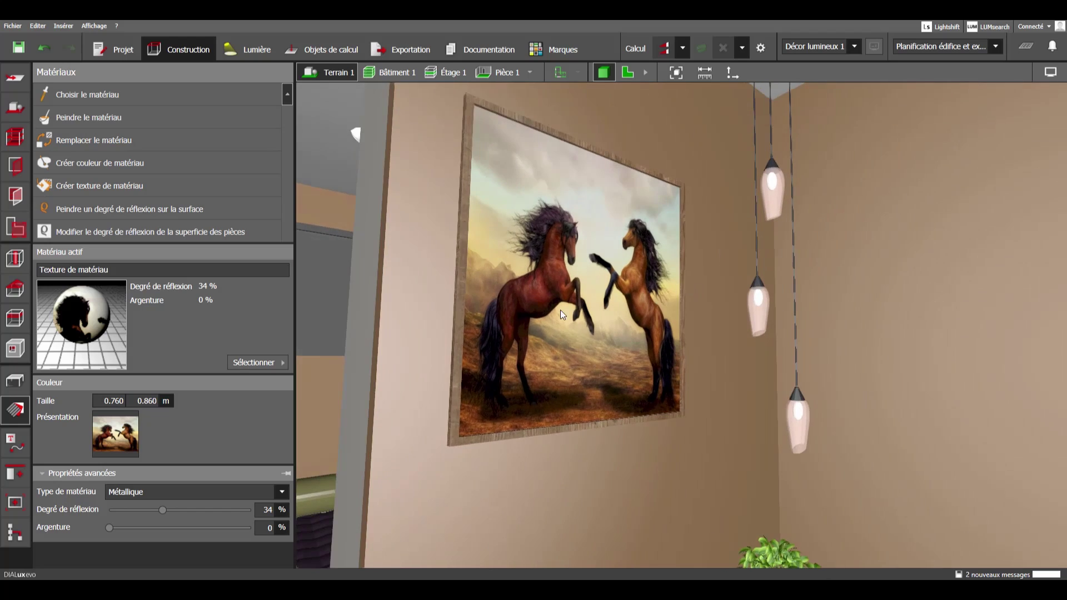
{"action": "scroll", "coordinate": [551, 313], "scroll_direction": "up", "scroll_amount": 3}
{"action": "scroll", "coordinate": [552, 313], "scroll_direction": "down", "scroll_amount": 8}
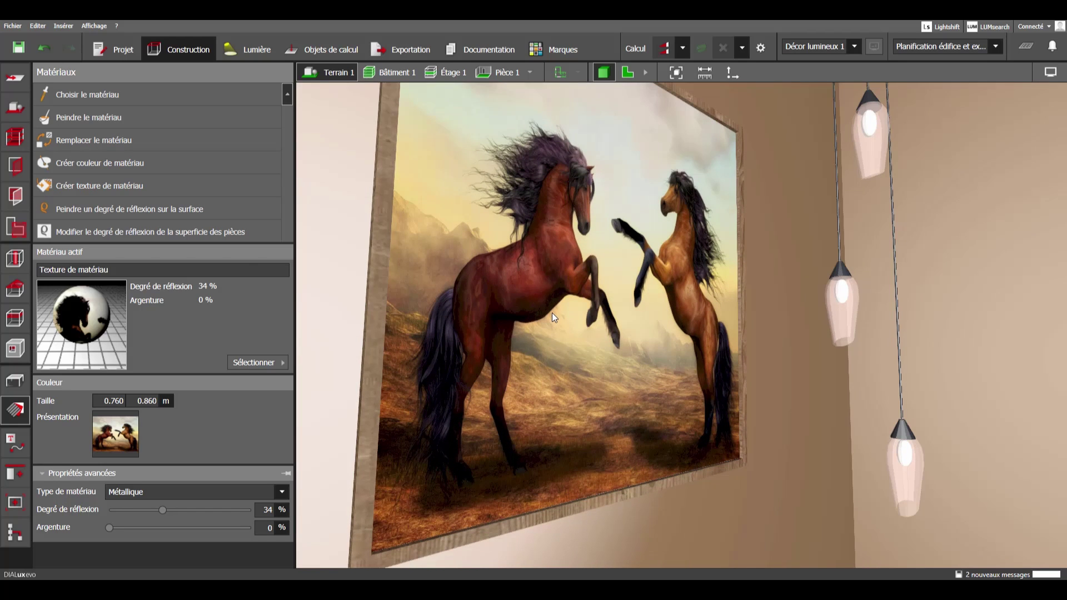
{"action": "scroll", "coordinate": [614, 290], "scroll_direction": "down", "scroll_amount": 3}
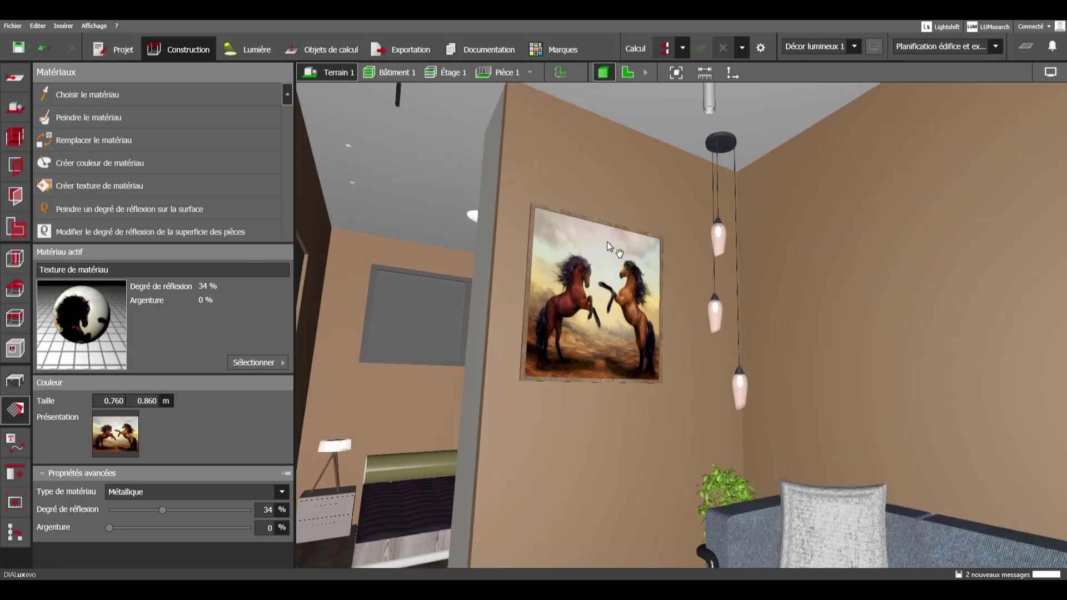
- Calculate the whole project's lighting, then open Éditer les joints facing the ceiling track
{"action": "left_click", "coordinate": [664, 49]}
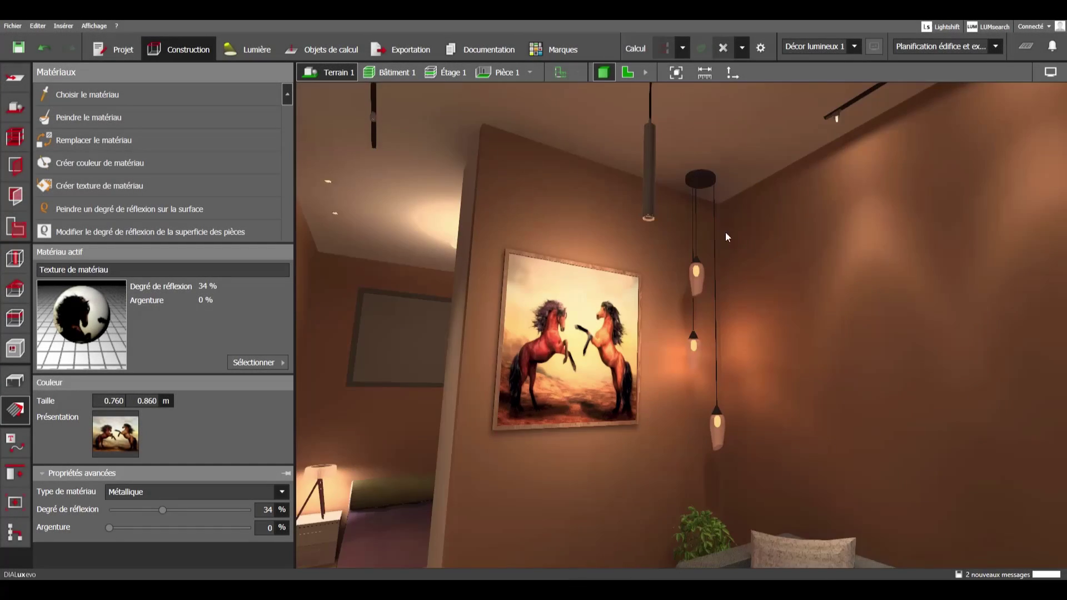
{"action": "middle_click_drag", "start_coordinate": [725, 232], "coordinate": [747, 225]}
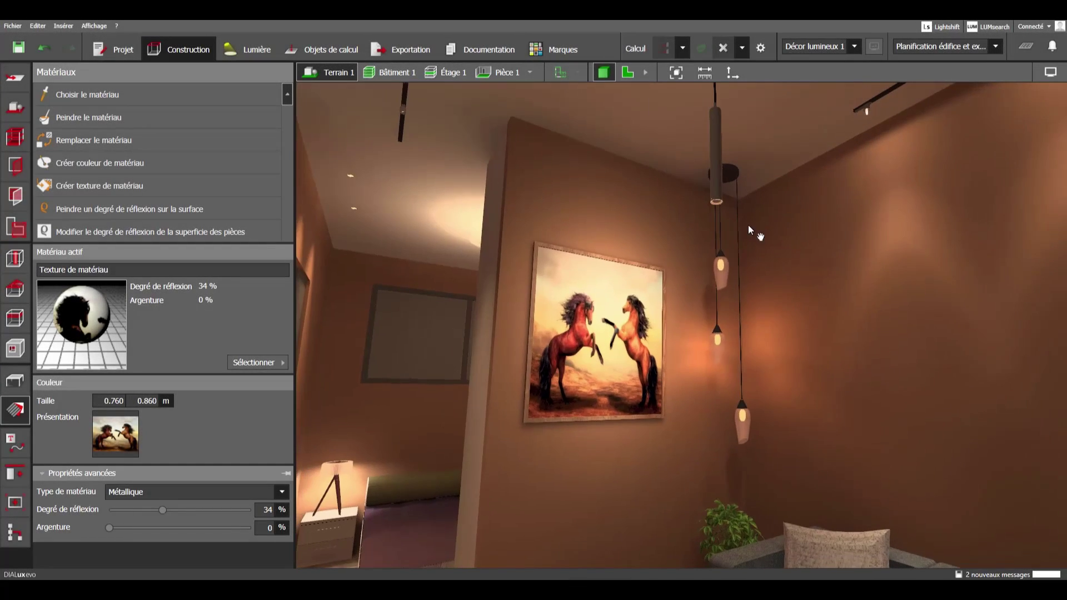
{"action": "mouse_move", "coordinate": [727, 240]}
{"action": "left_mouse_down"}
{"action": "mouse_move", "coordinate": [729, 268]}
{"action": "mouse_move", "coordinate": [568, 271]}
{"action": "mouse_move", "coordinate": [508, 292]}
{"action": "mouse_move", "coordinate": [772, 271]}
{"action": "mouse_move", "coordinate": [770, 234]}
{"action": "left_mouse_up"}
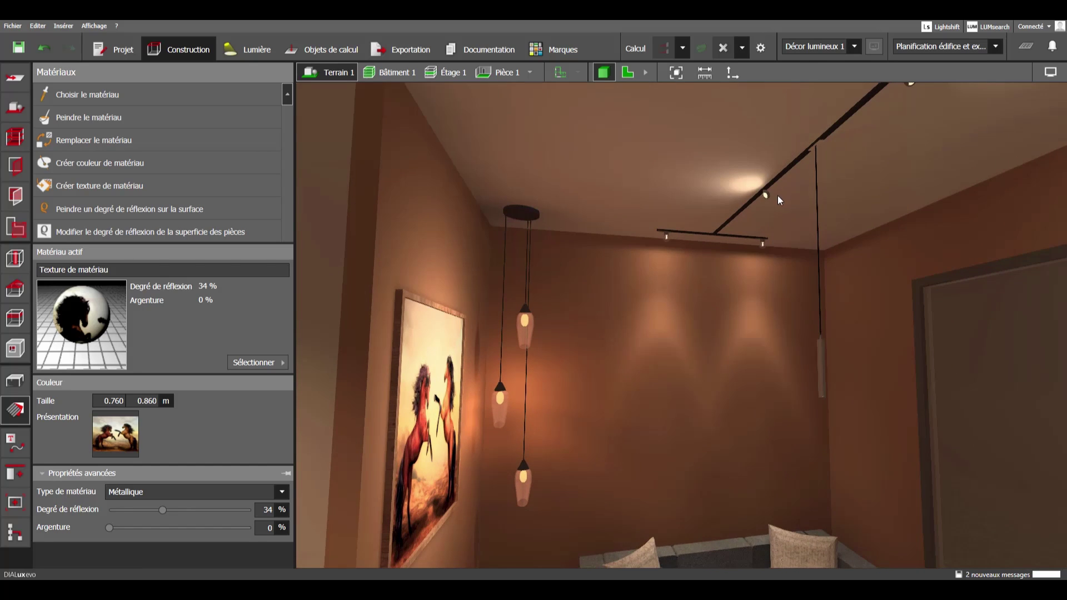
{"action": "left_click", "coordinate": [256, 51]}
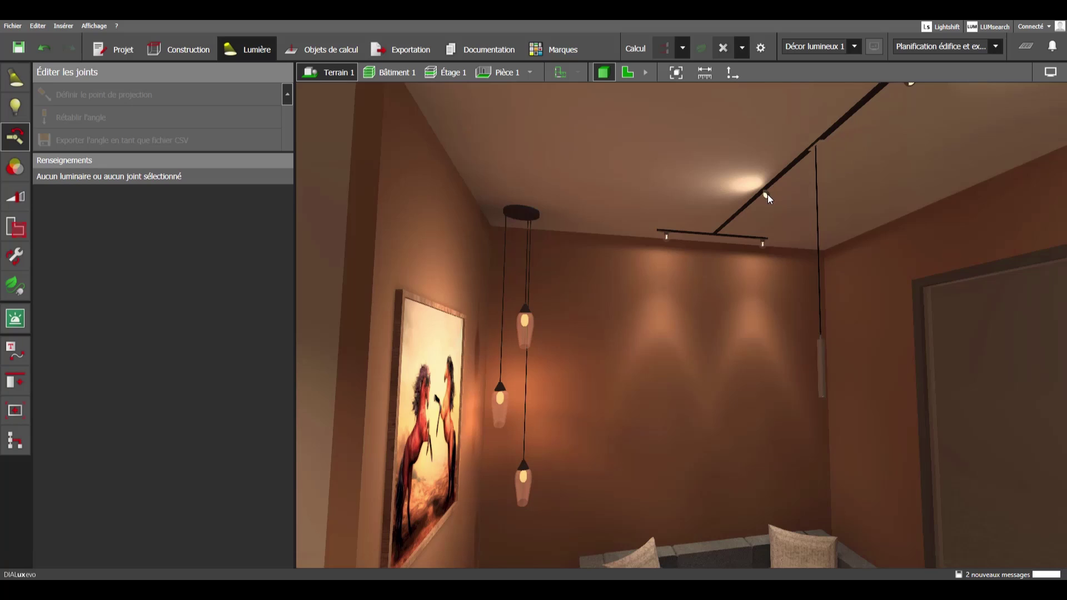
- Select the spotlight joint and display light distribution curves and LEO orientation arrows
{"action": "left_click", "coordinate": [768, 194]}
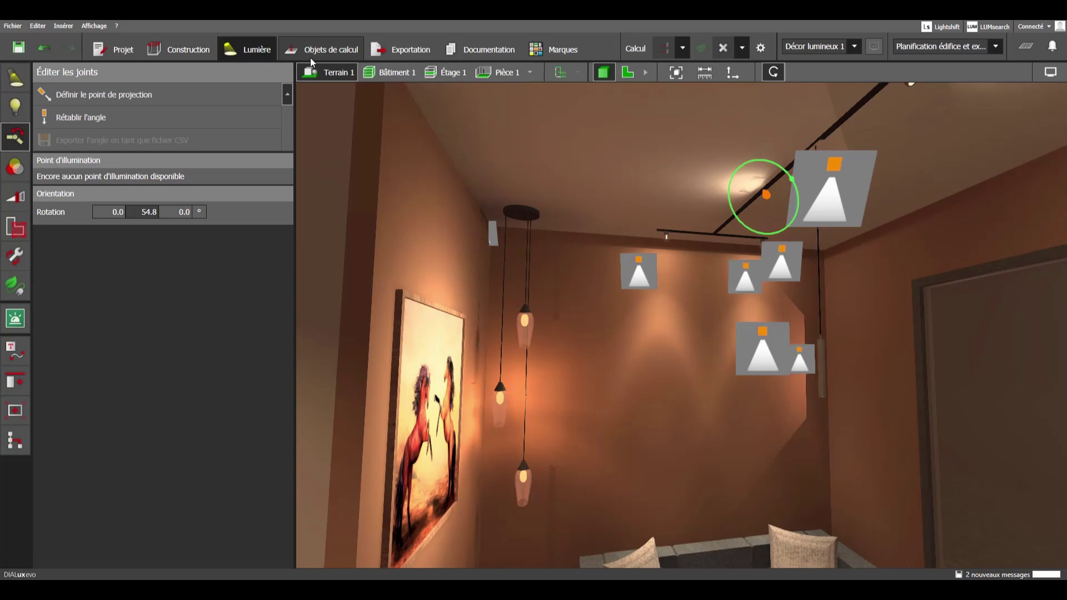
{"action": "left_click", "coordinate": [1050, 72]}
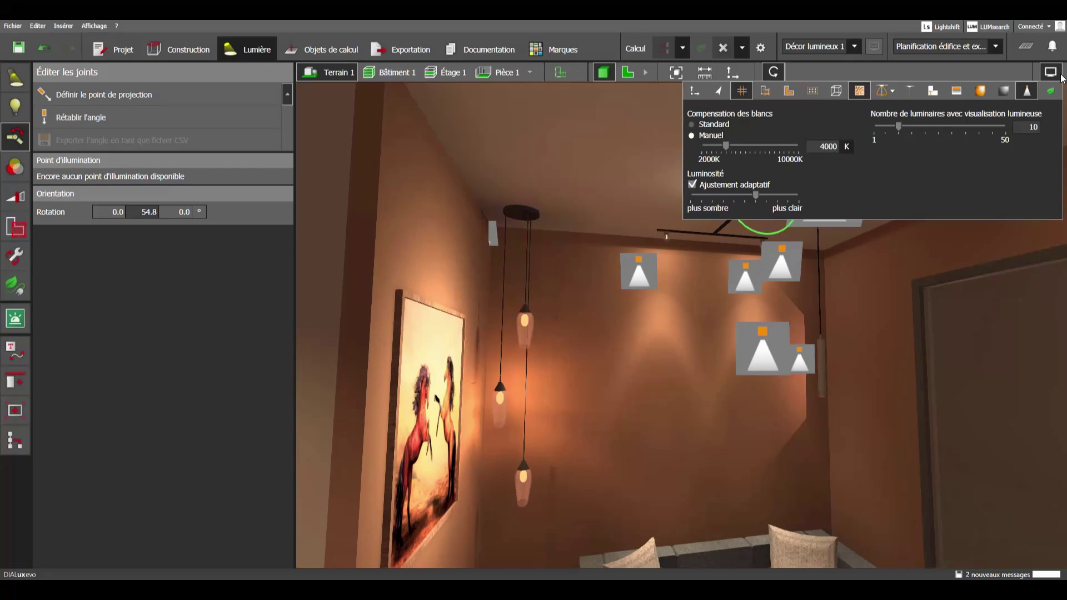
{"action": "left_click", "coordinate": [878, 93]}
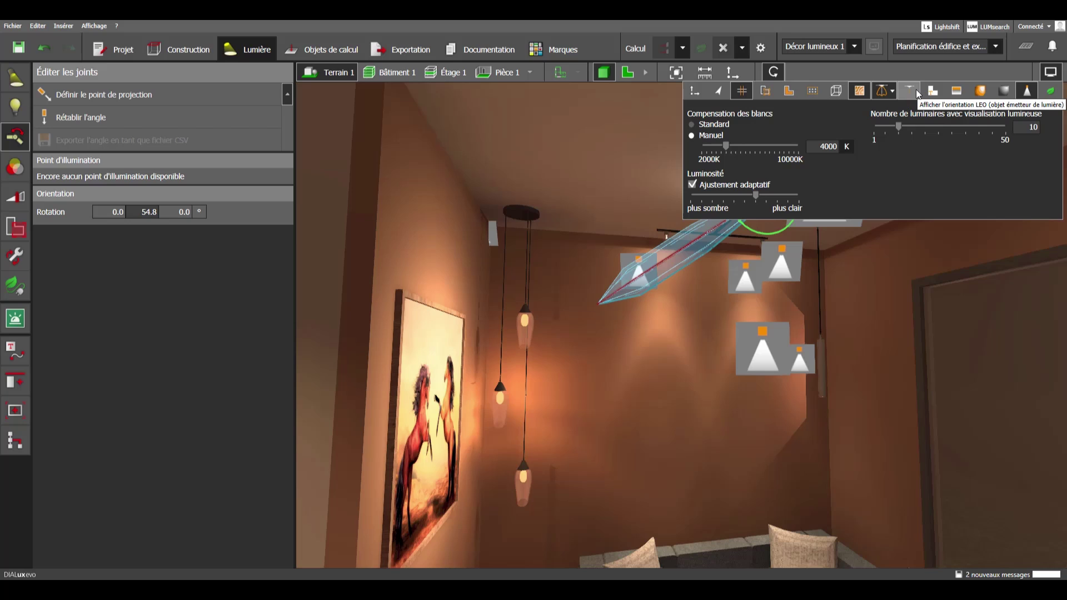
{"action": "left_click", "coordinate": [915, 92]}
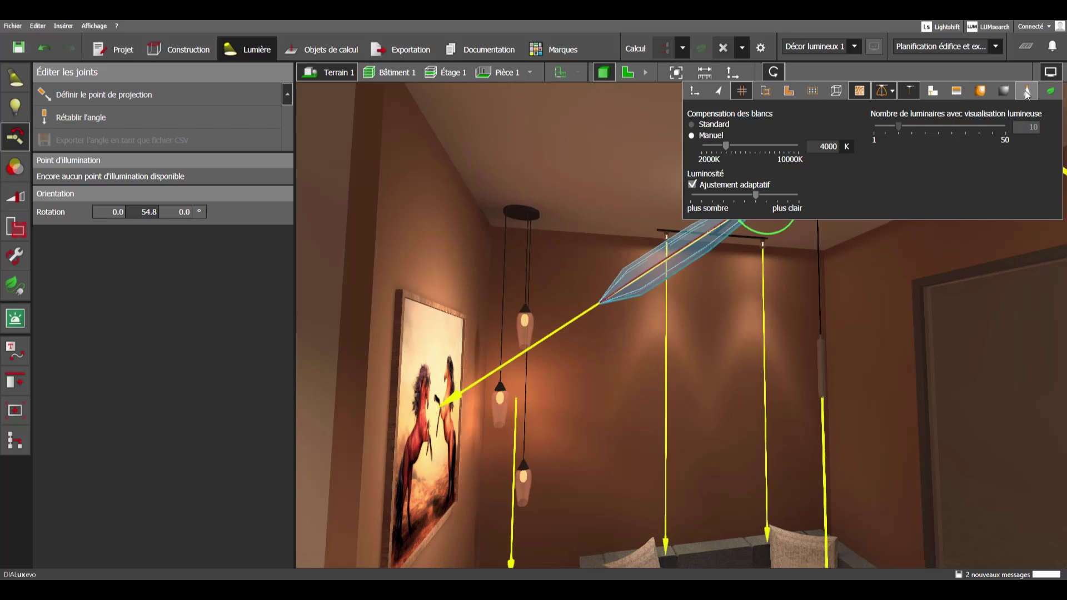
{"action": "left_click", "coordinate": [1050, 72]}
- Orbit down to the horse painting to confirm the spotlight beam aims at it
{"action": "right_click_drag", "start_coordinate": [838, 304], "coordinate": [766, 315]}
{"action": "scroll", "coordinate": [698, 196], "scroll_direction": "up", "scroll_amount": 2}
{"action": "middle_click_drag", "start_coordinate": [834, 258], "coordinate": [836, 296]}
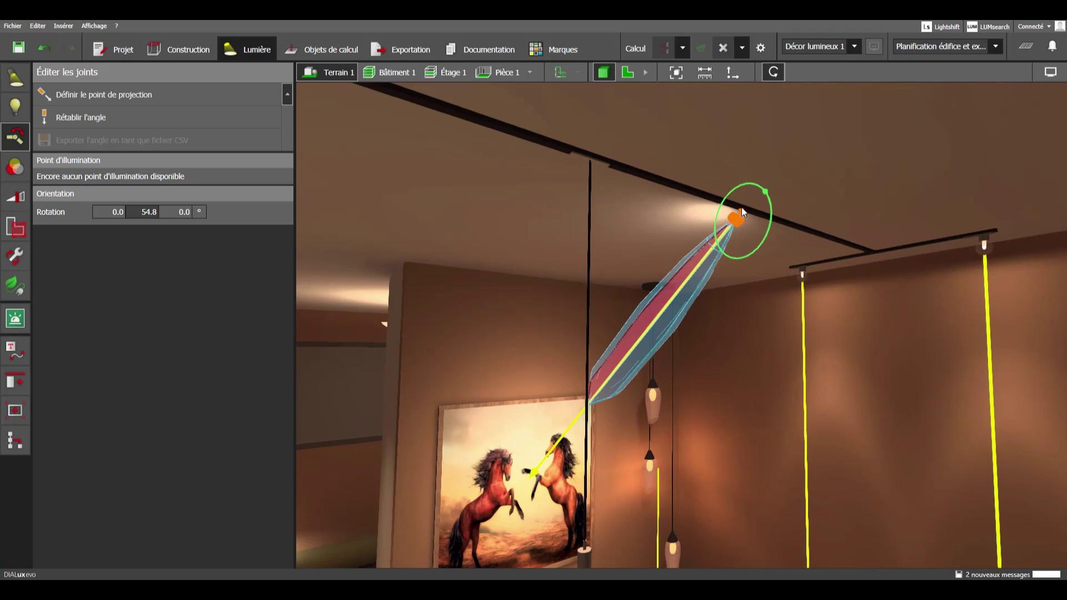
{"action": "mouse_move", "coordinate": [643, 332]}
{"action": "left_mouse_down"}
{"action": "mouse_move", "coordinate": [507, 338]}
{"action": "mouse_move", "coordinate": [661, 395]}
{"action": "mouse_move", "coordinate": [611, 427]}
{"action": "left_mouse_up"}
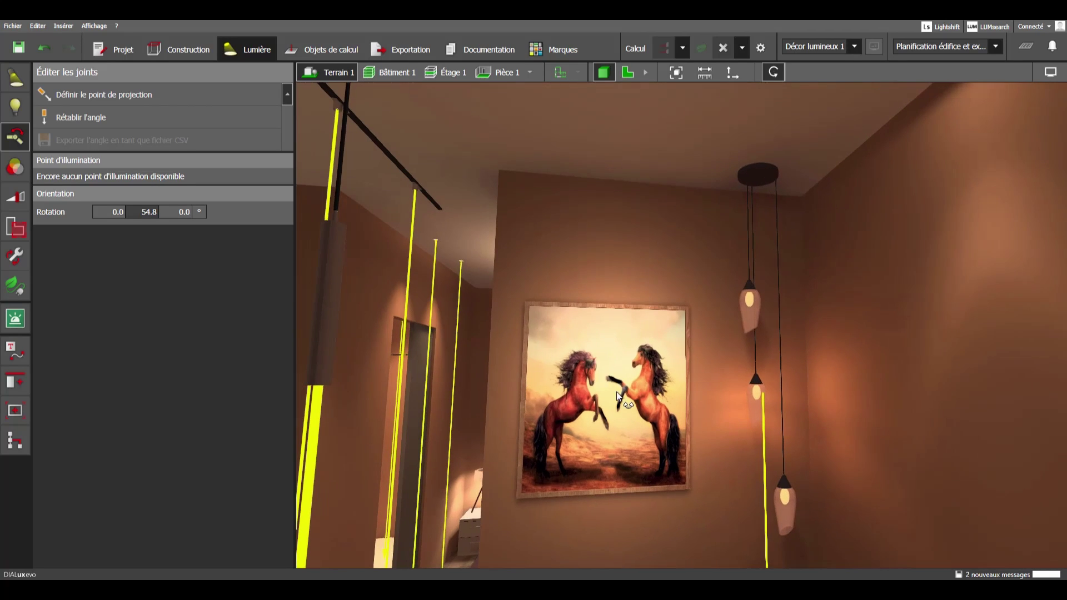